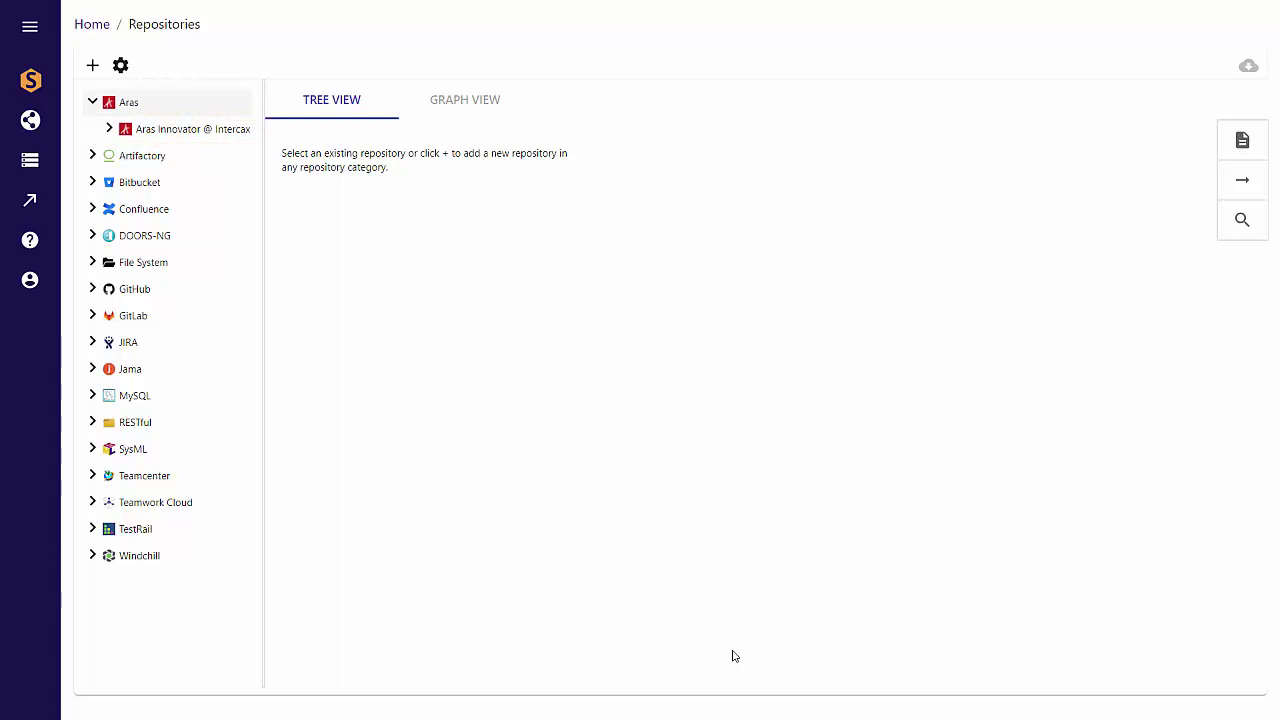
Select the Aras Innovator @ Intercax repository and review its connection settings without changing them.
{"action": "left_click", "coordinate": [128, 103]}
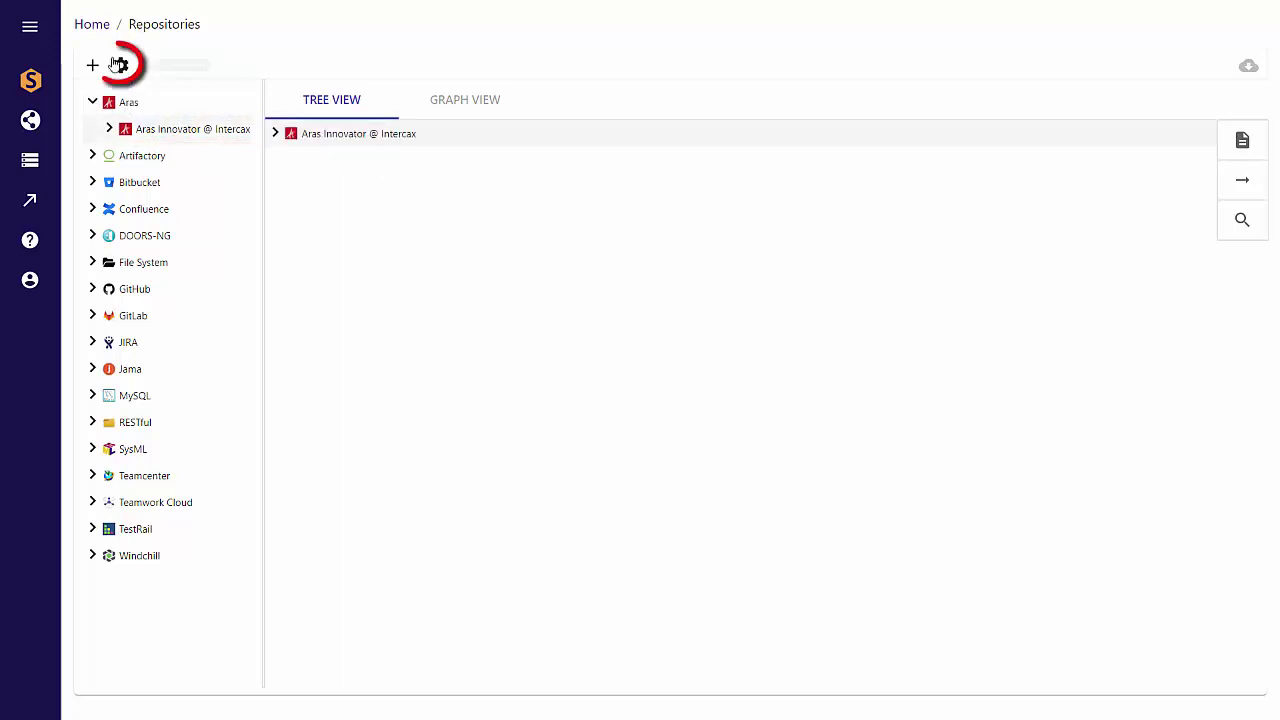
{"action": "left_click", "coordinate": [120, 66]}
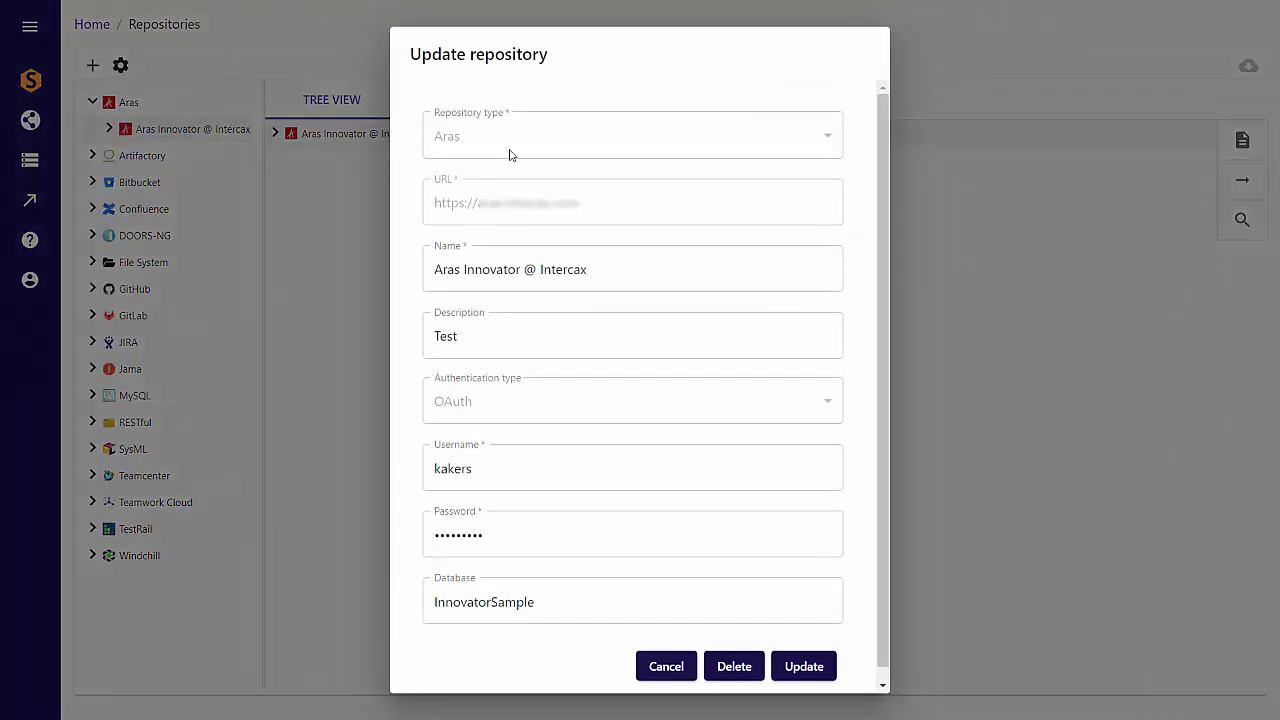
{"action": "left_click", "coordinate": [660, 667]}
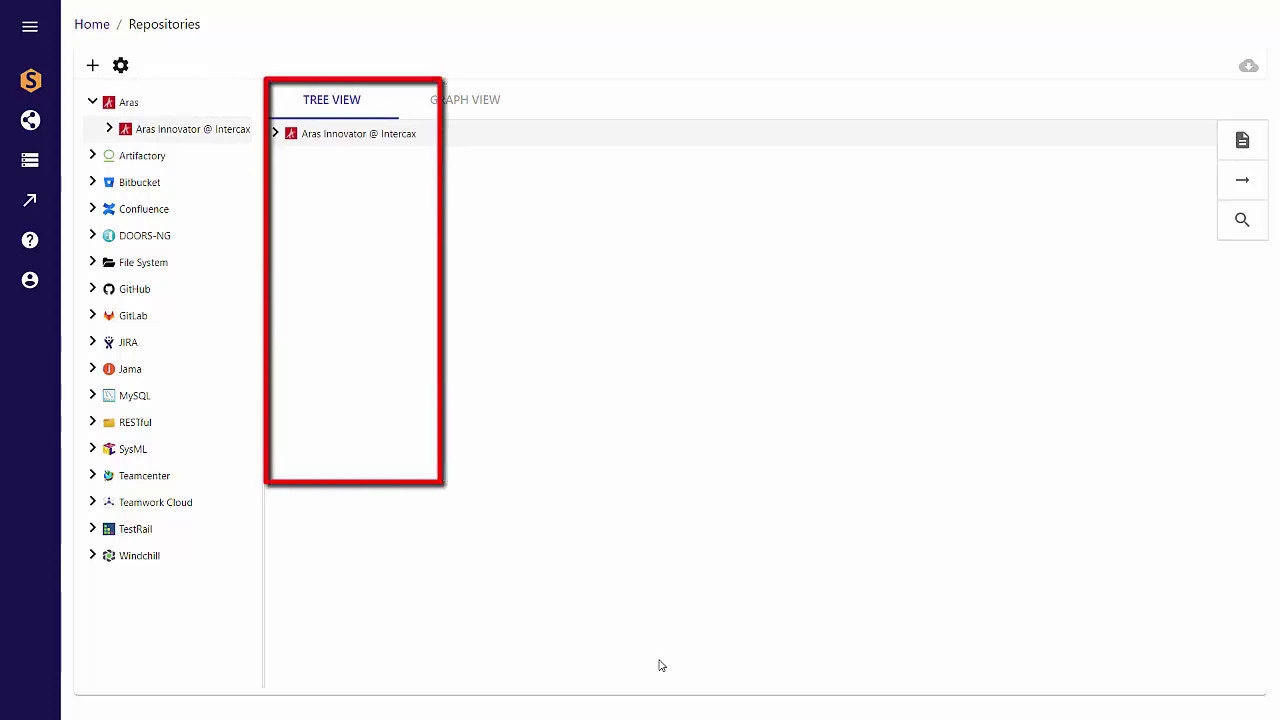
Expand the Aras Innovator @ Intercax tree through Unmanned Aerial Vehicle 1x and Unmanned Aerial Vehicle to show the Payload part's children.
{"action": "left_click", "coordinate": [277, 135]}
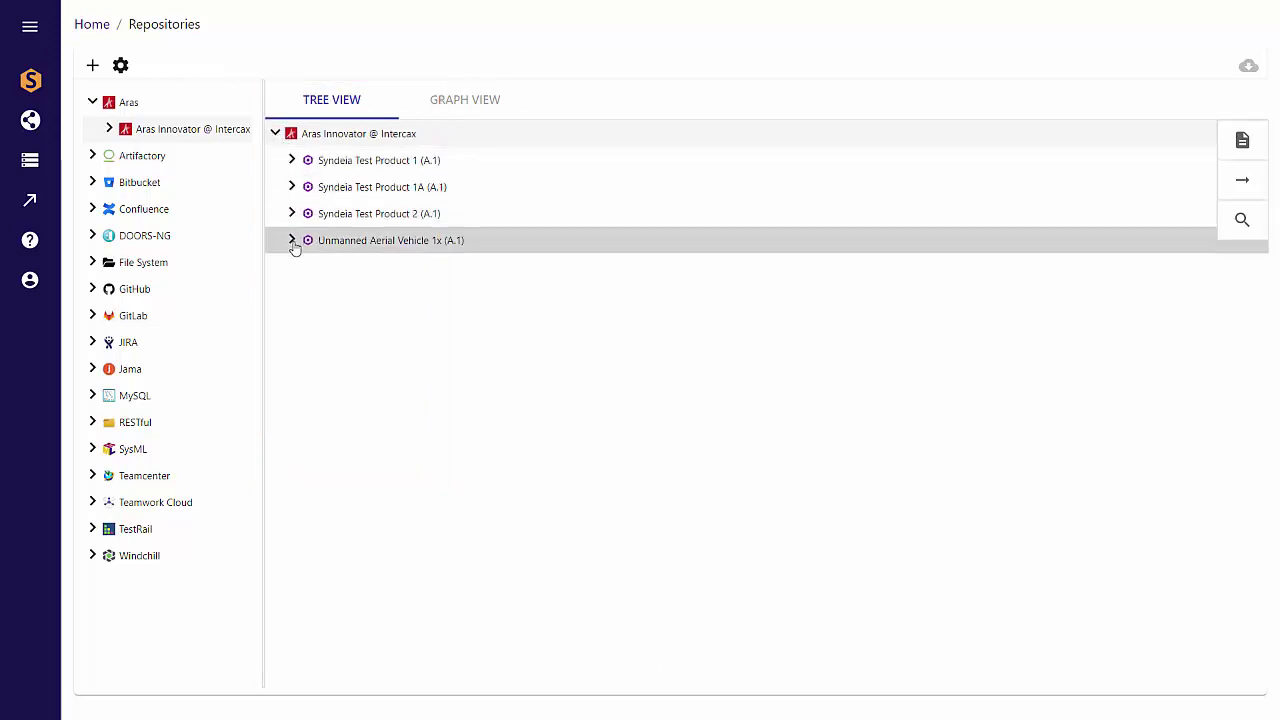
{"action": "left_click", "coordinate": [292, 242]}
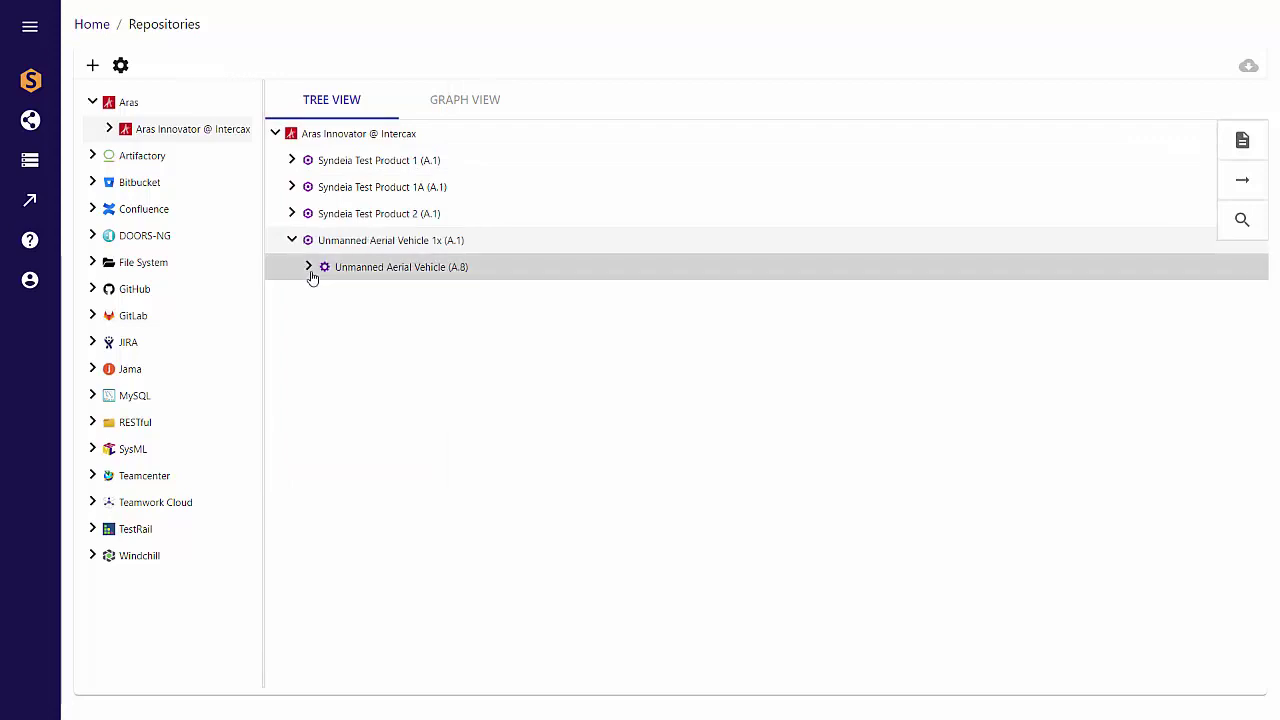
{"action": "left_click", "coordinate": [309, 268]}
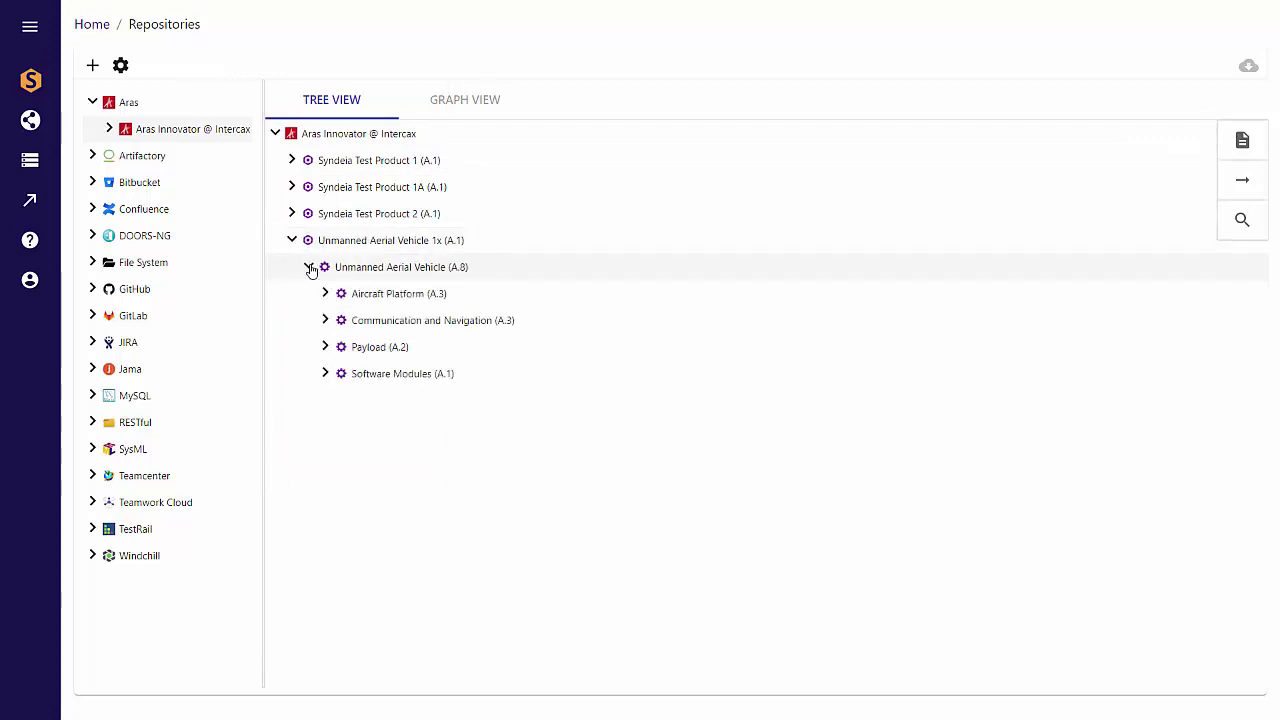
{"action": "left_click", "coordinate": [326, 347]}
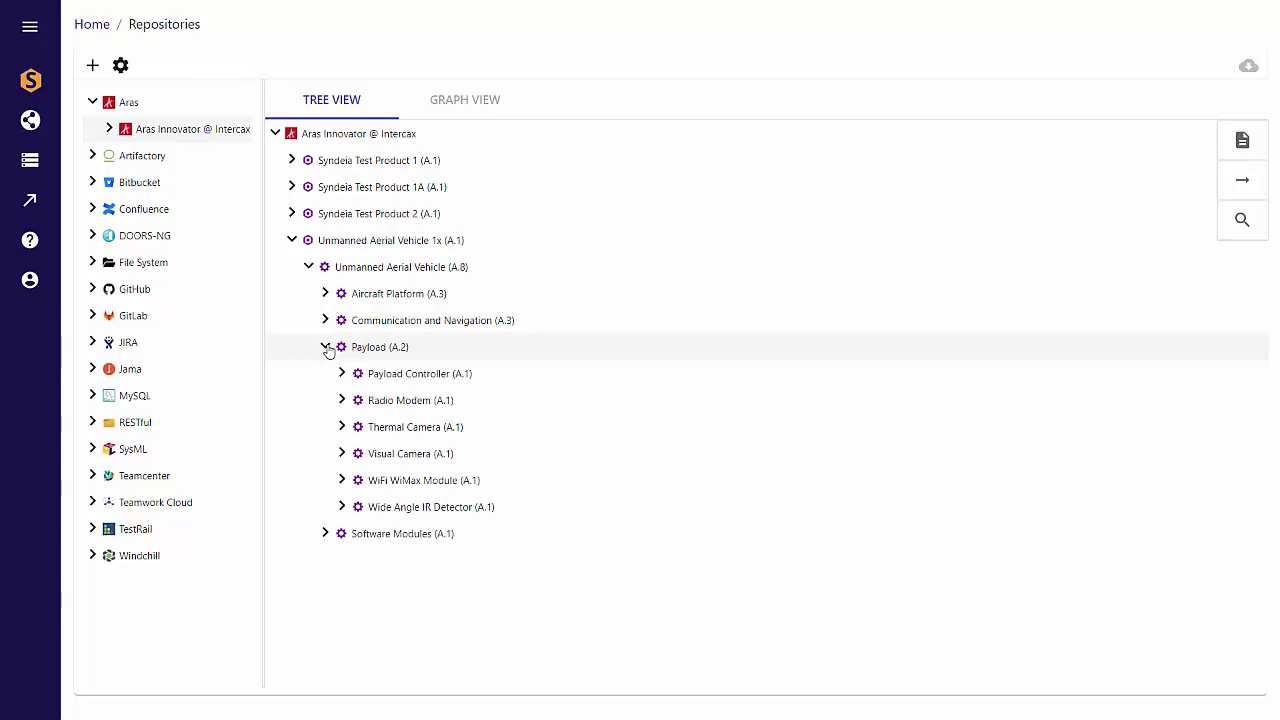
Request more details for the Payload part and examine its properties sorted alphabetically.
{"action": "right_click", "coordinate": [412, 352]}
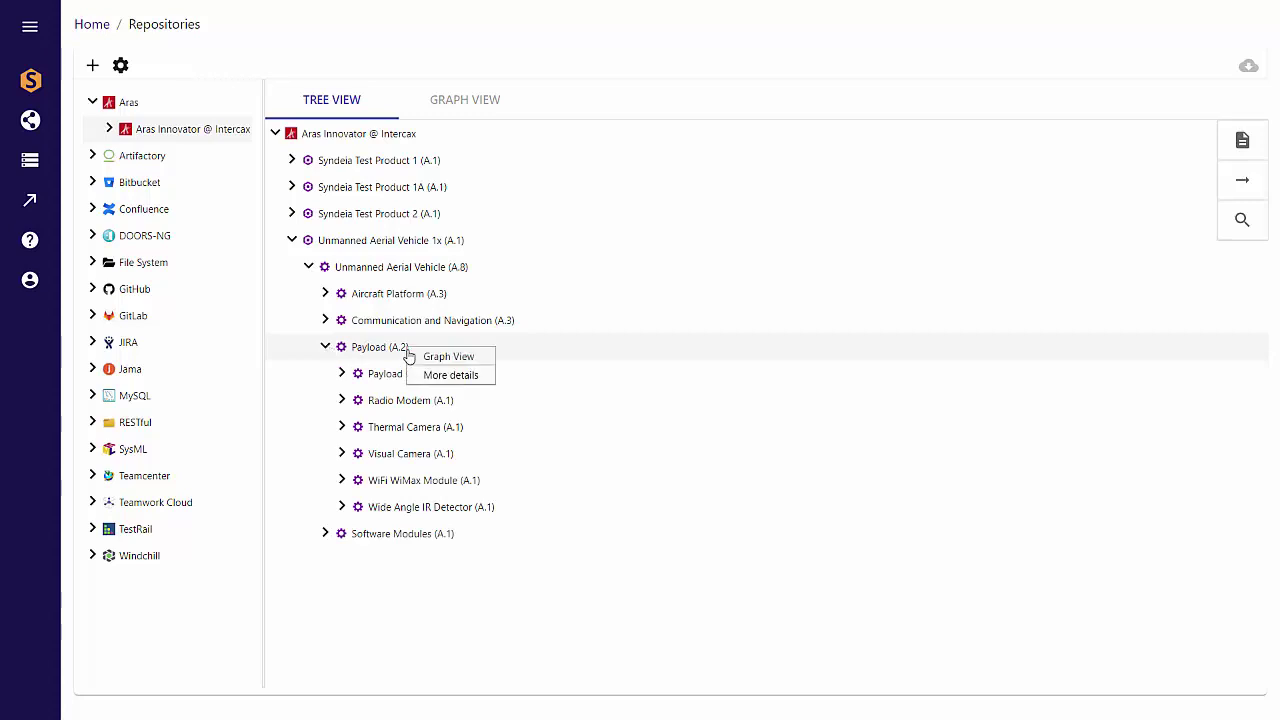
{"action": "left_click", "coordinate": [457, 377]}
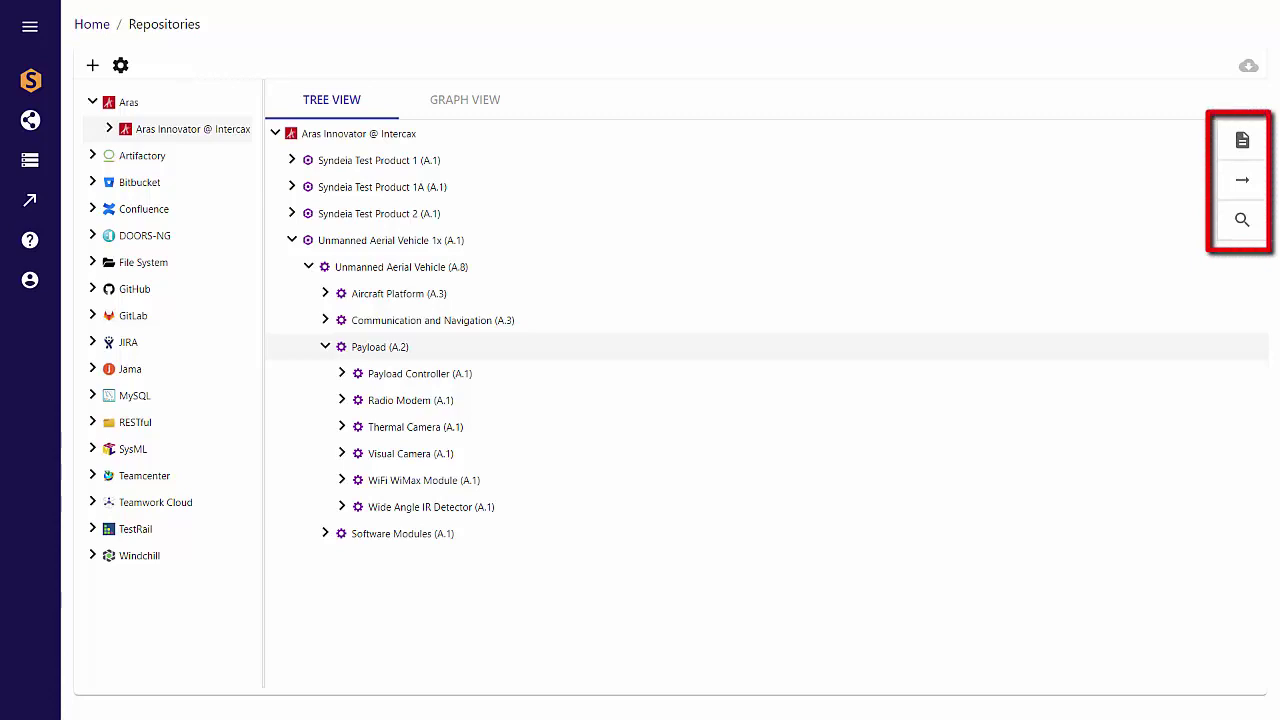
{"action": "left_click", "coordinate": [1236, 141]}
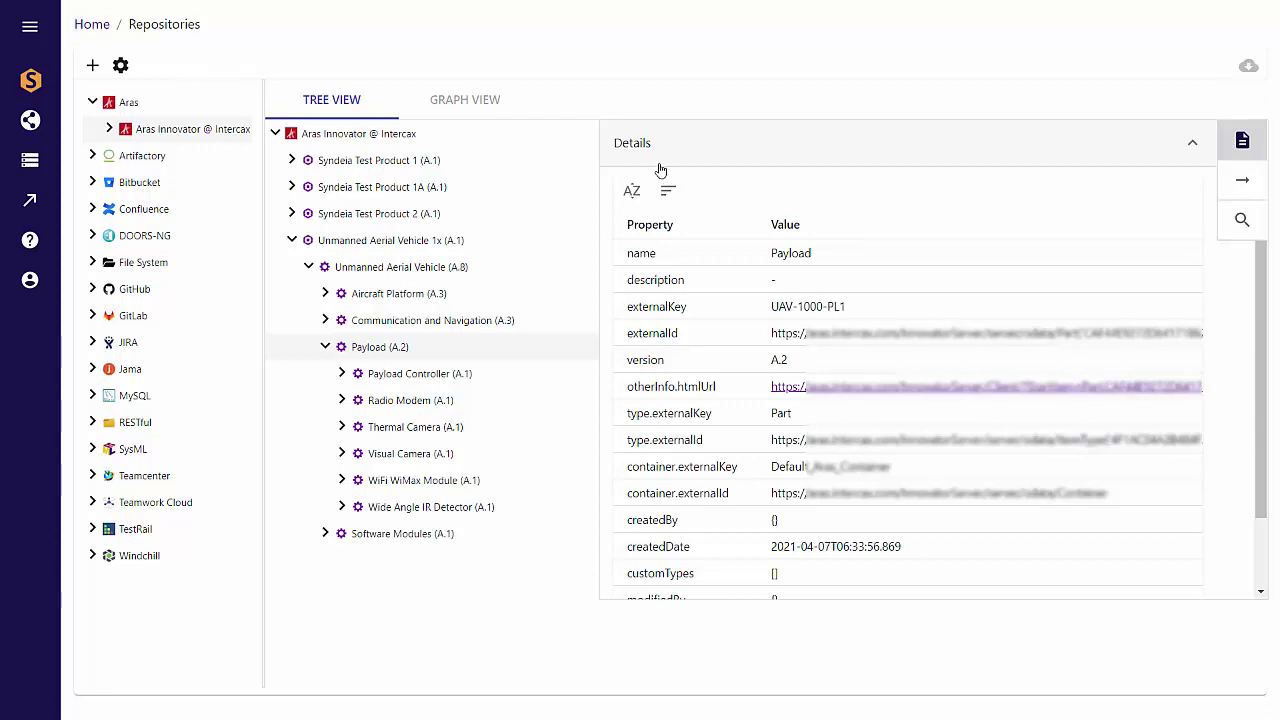
{"action": "left_click", "coordinate": [632, 193]}
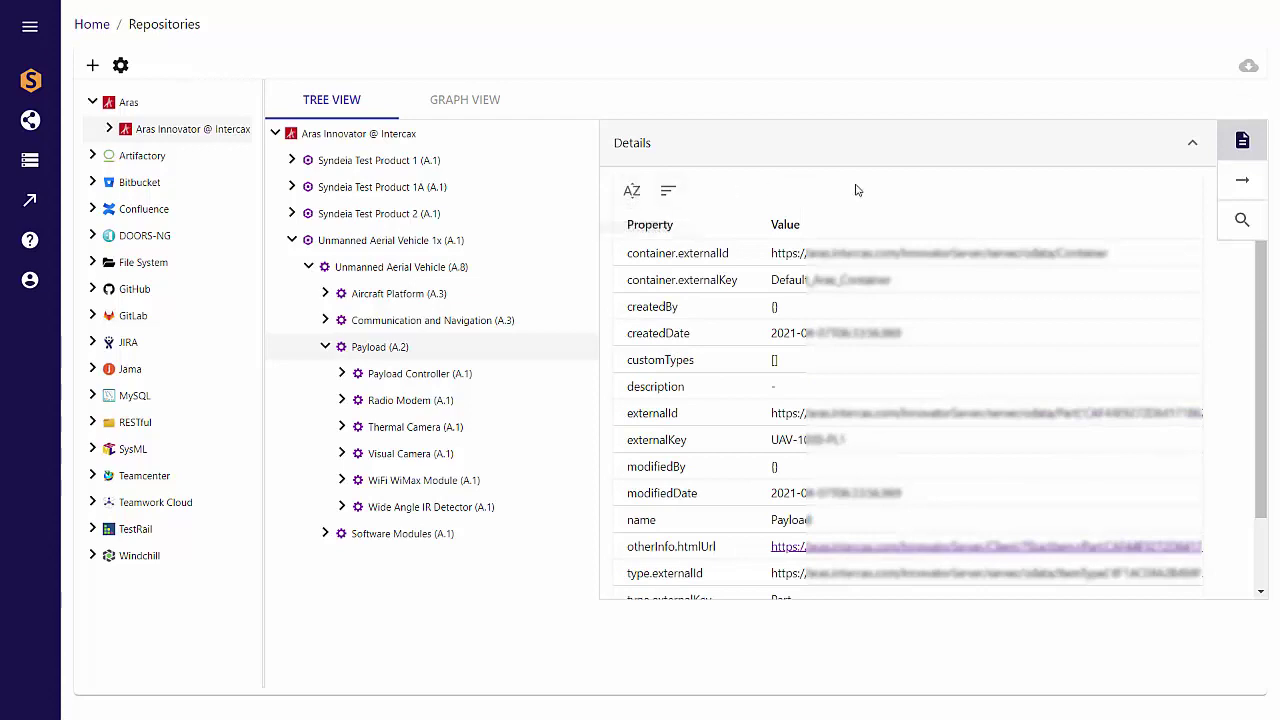
{"action": "left_click", "coordinate": [1242, 142]}
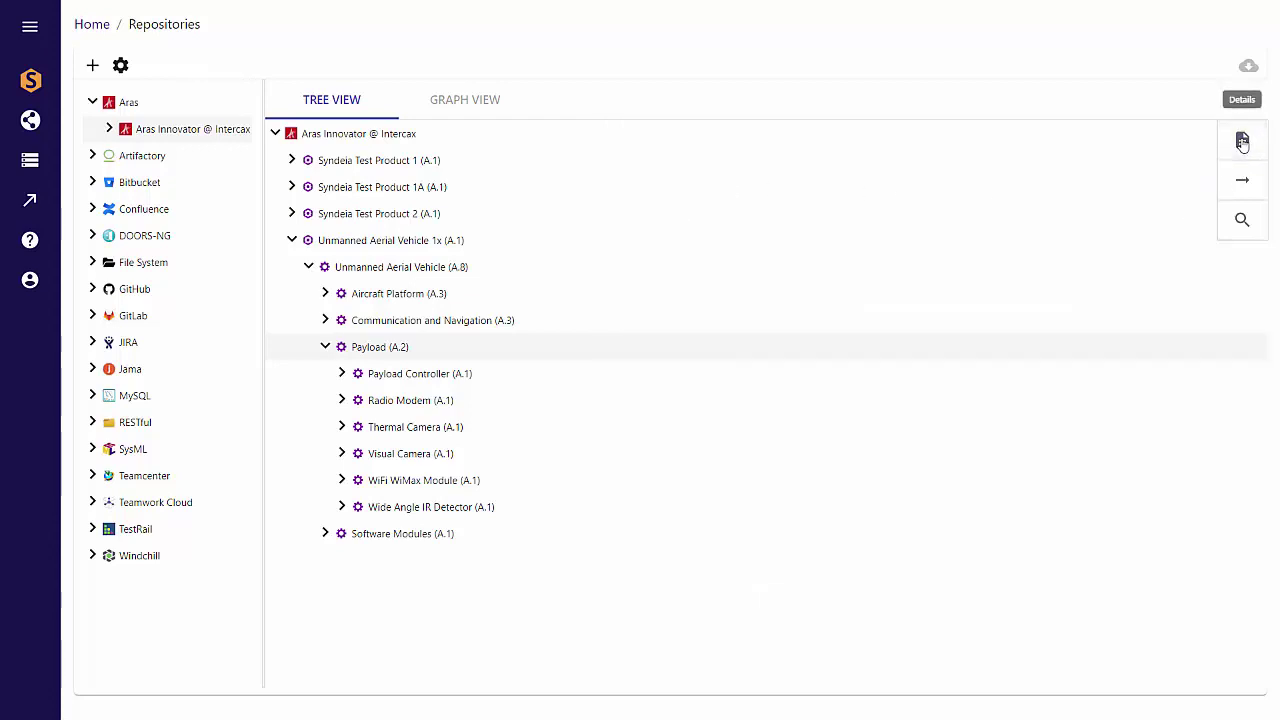
Search the repository for item type Part with item number UAV-1000-PL1.
{"action": "left_click", "coordinate": [1241, 222]}
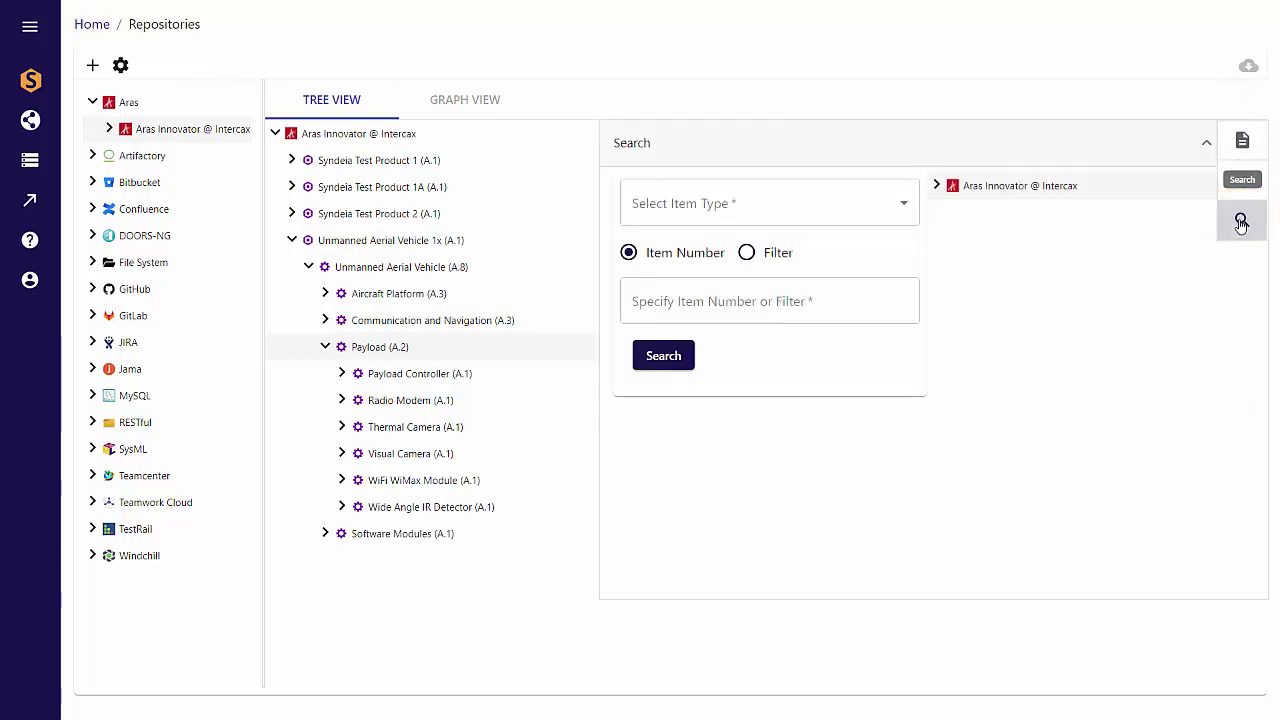
{"action": "left_click", "coordinate": [901, 211]}
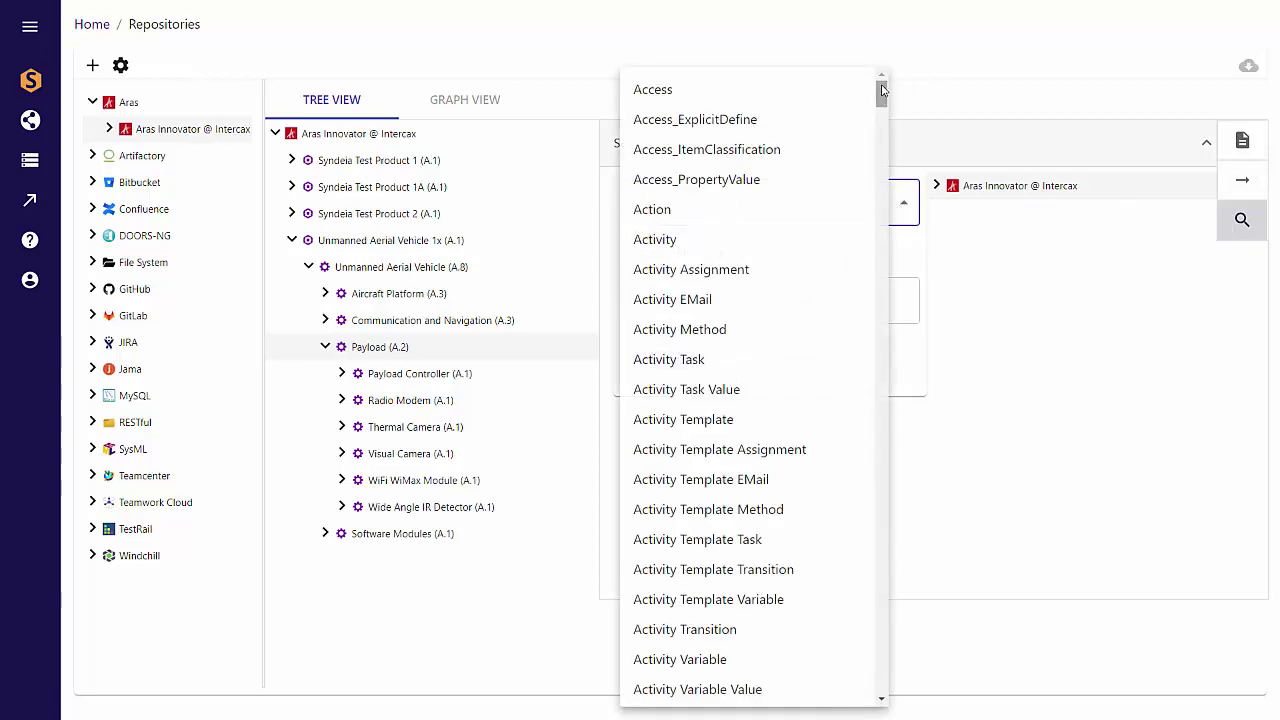
{"action": "left_click_drag", "start_coordinate": [881, 95], "coordinate": [898, 393]}
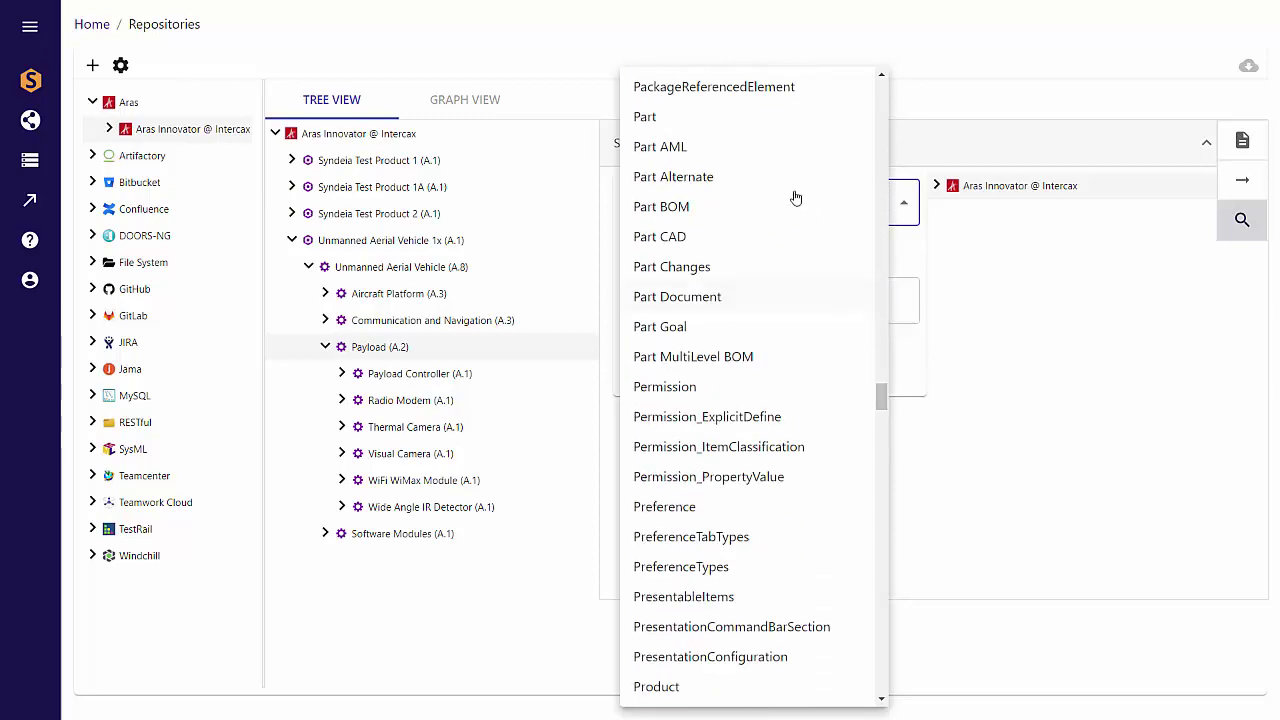
{"action": "left_click", "coordinate": [701, 120]}
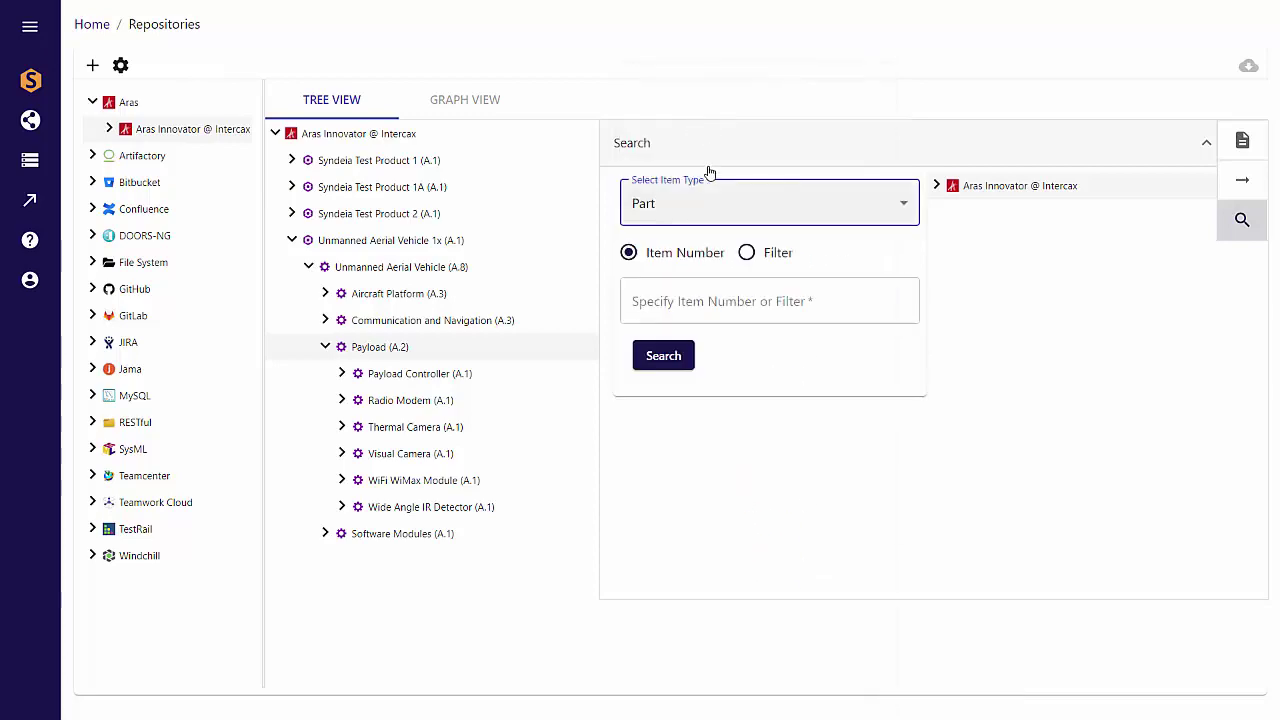
{"action": "left_click", "coordinate": [689, 310]}
{"action": "type", "text": "U"}
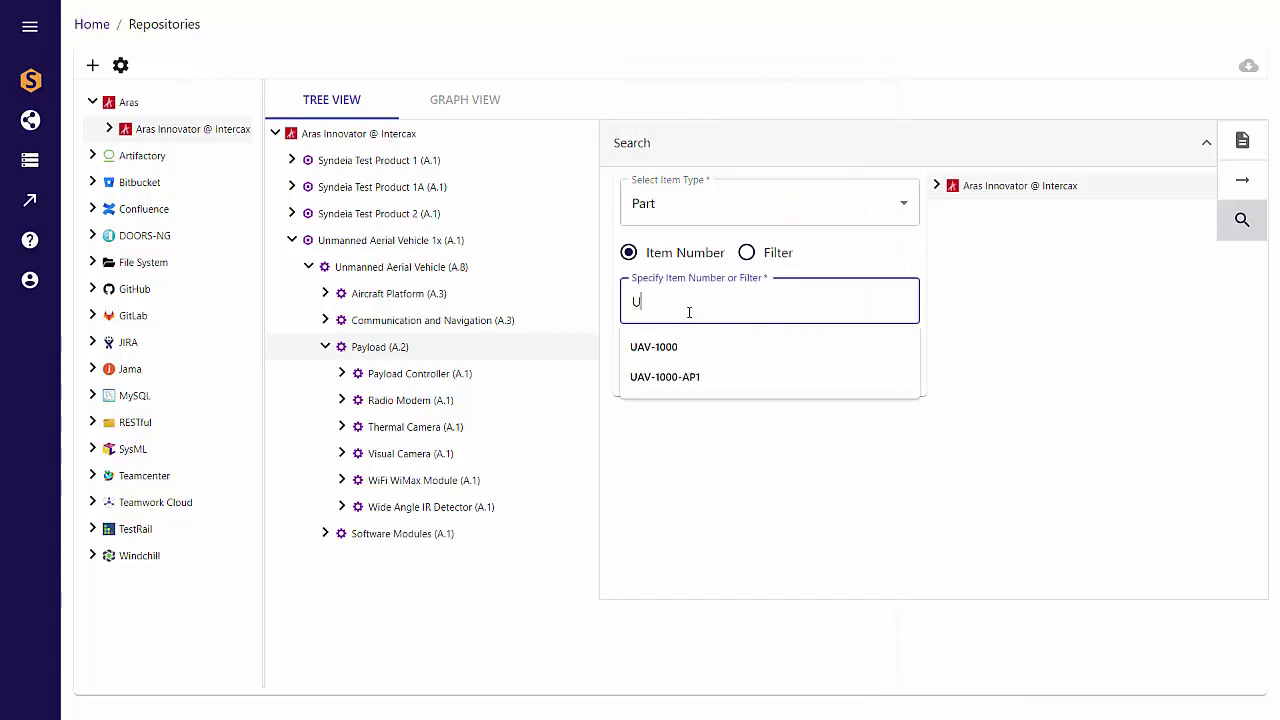
{"action": "type", "text": "AV-1000-"}
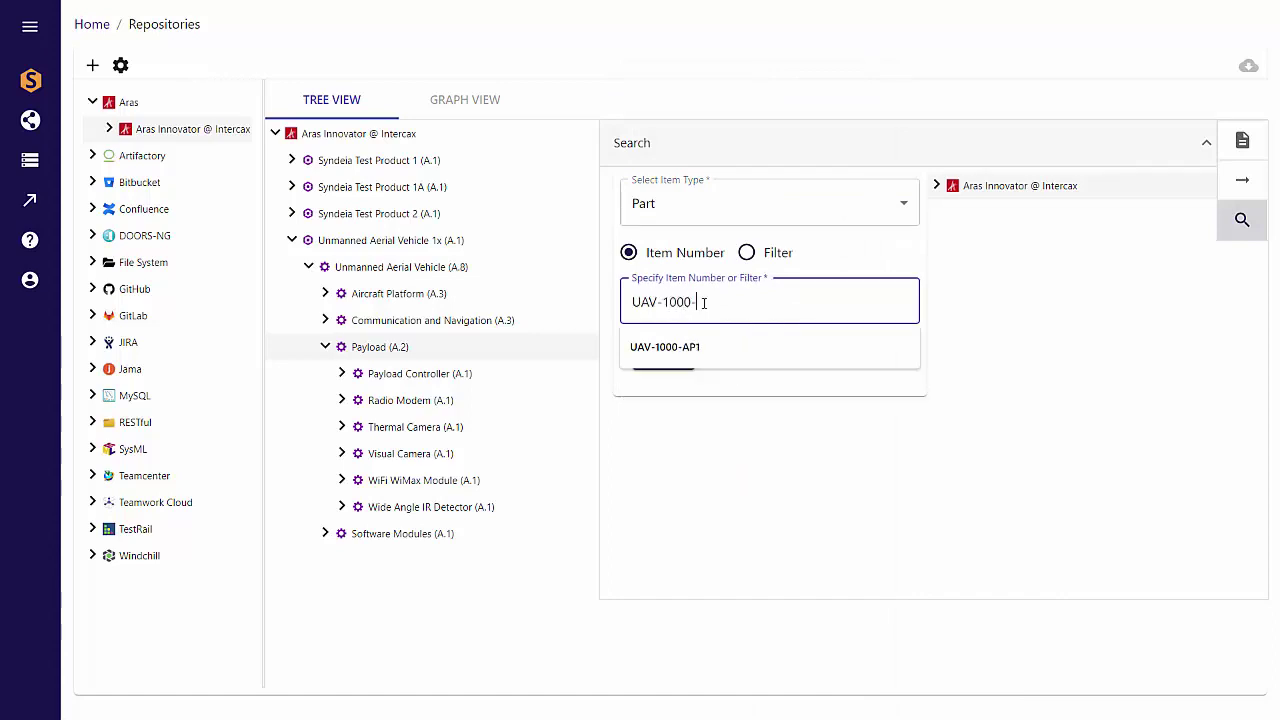
{"action": "type", "text": "PL1"}
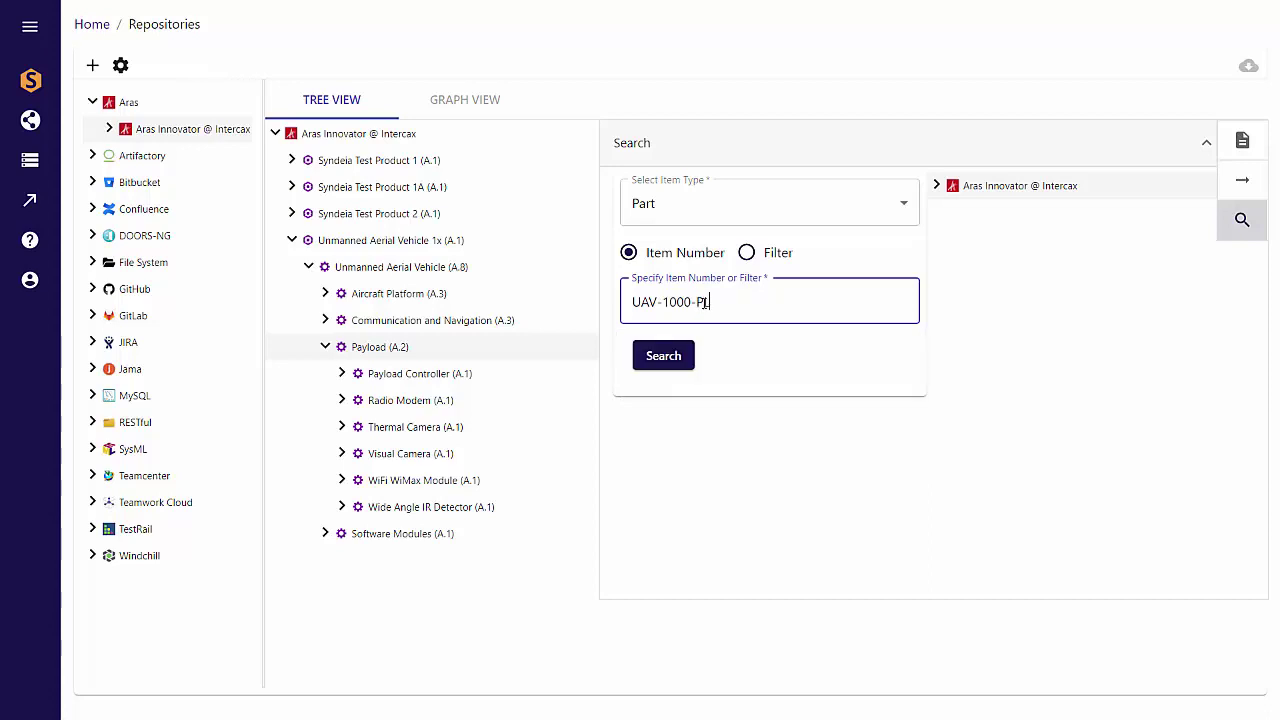
{"action": "left_click", "coordinate": [668, 357]}
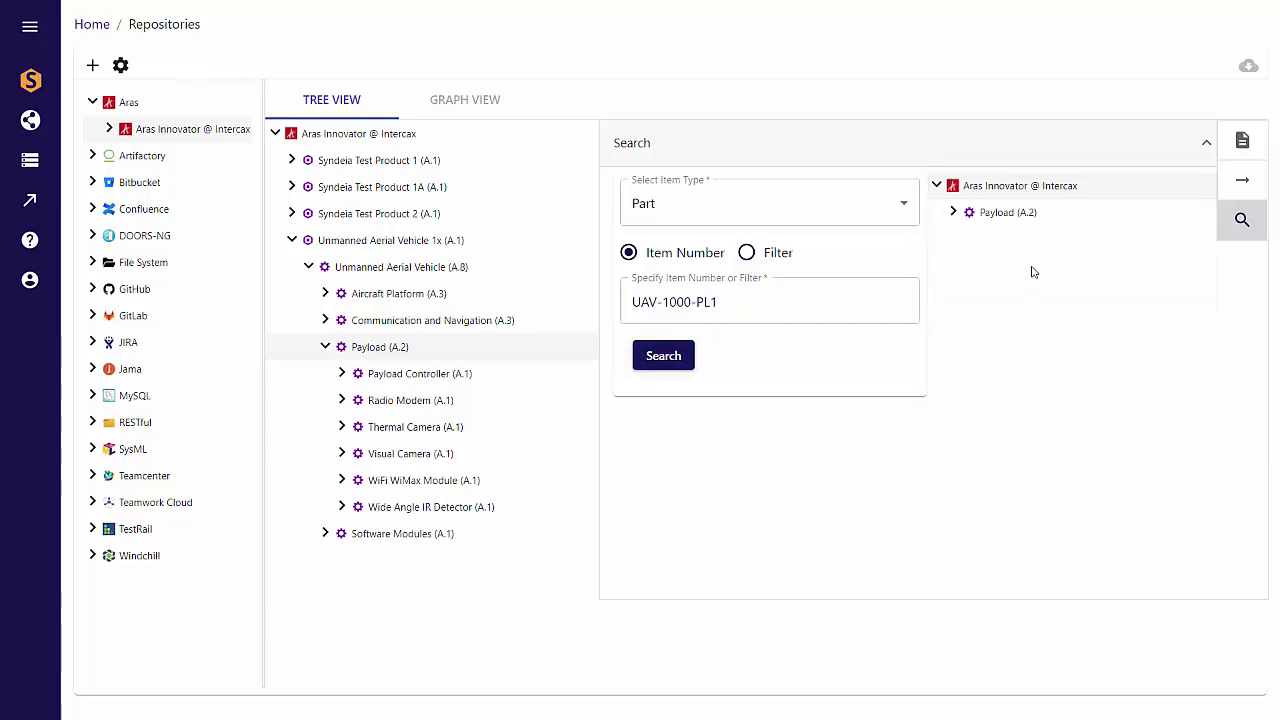
Check the actions available for the Payload search result and switch the search mode to Filter.
{"action": "right_click", "coordinate": [1053, 218]}
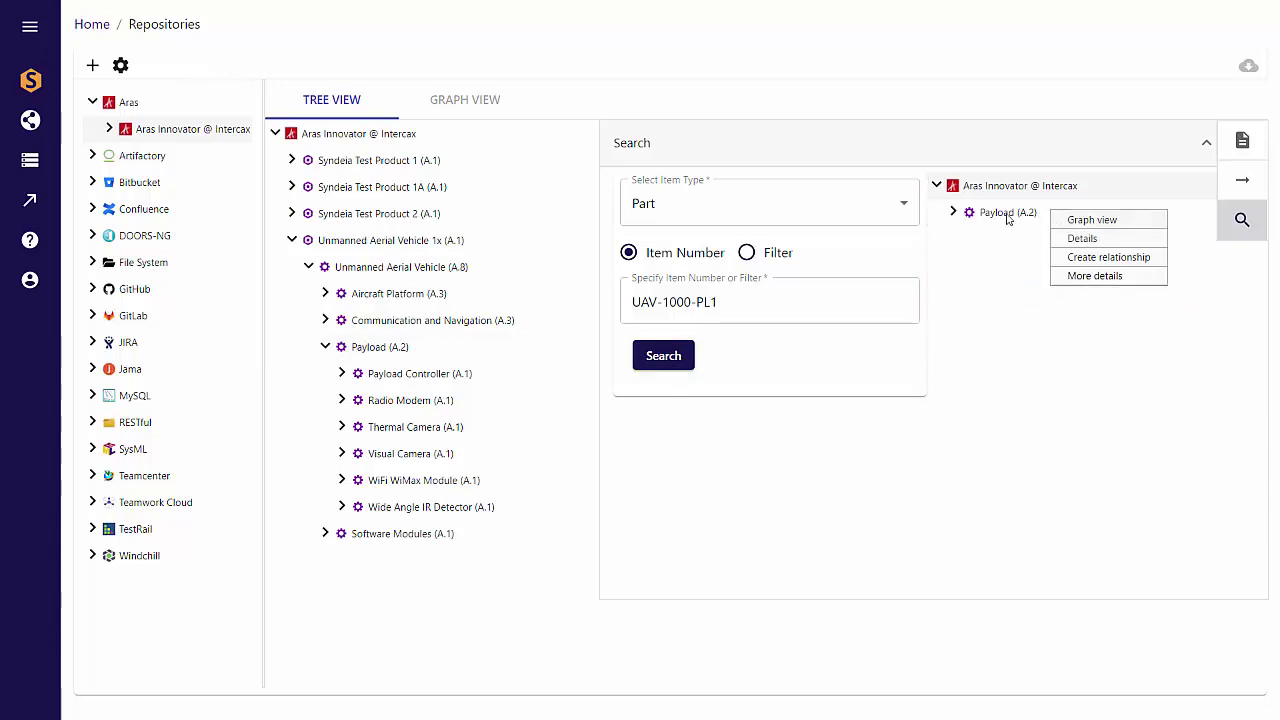
{"action": "left_click", "coordinate": [746, 252]}
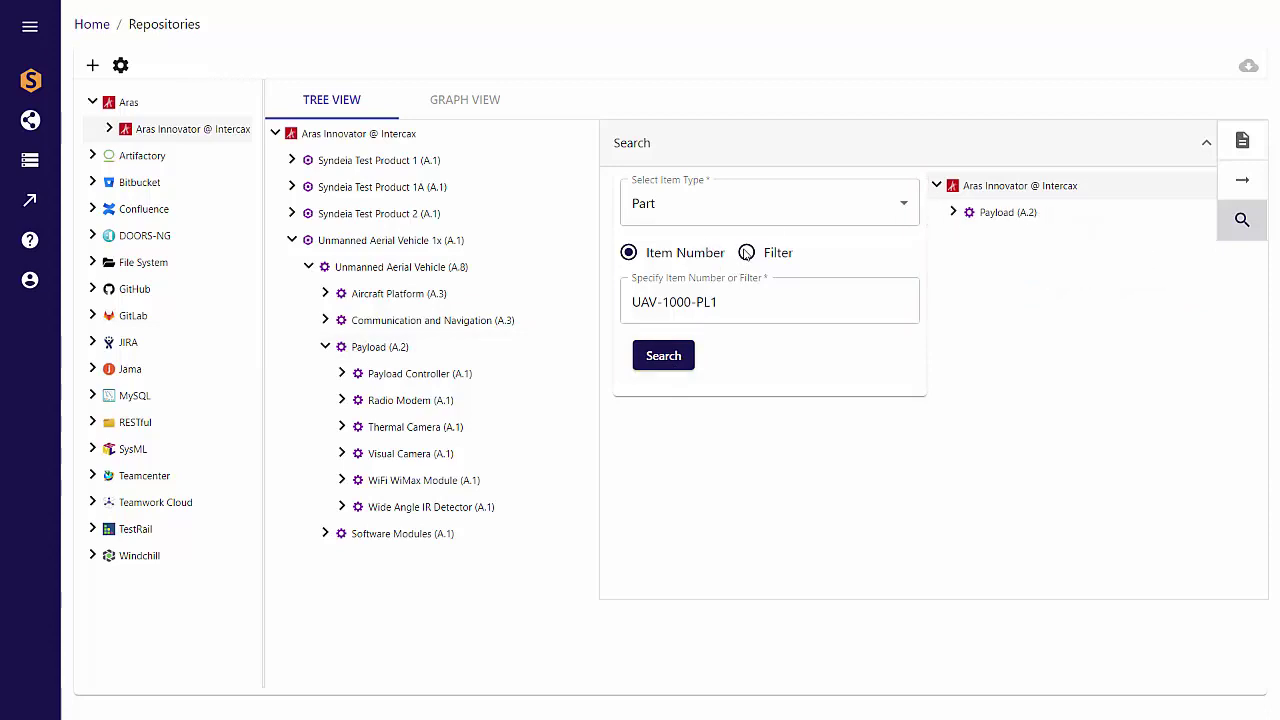
{"action": "left_click", "coordinate": [746, 253]}
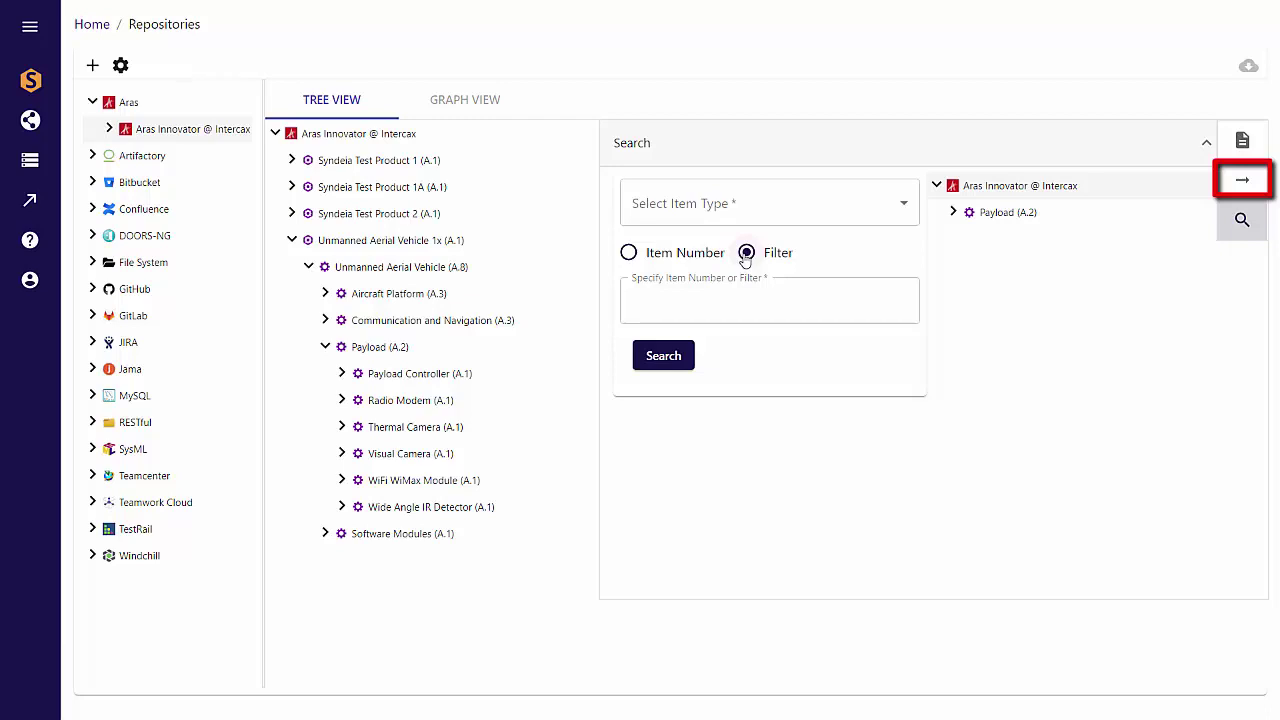
Review the inter-model and intra-model relations of the Payload part.
{"action": "left_click", "coordinate": [1241, 186]}
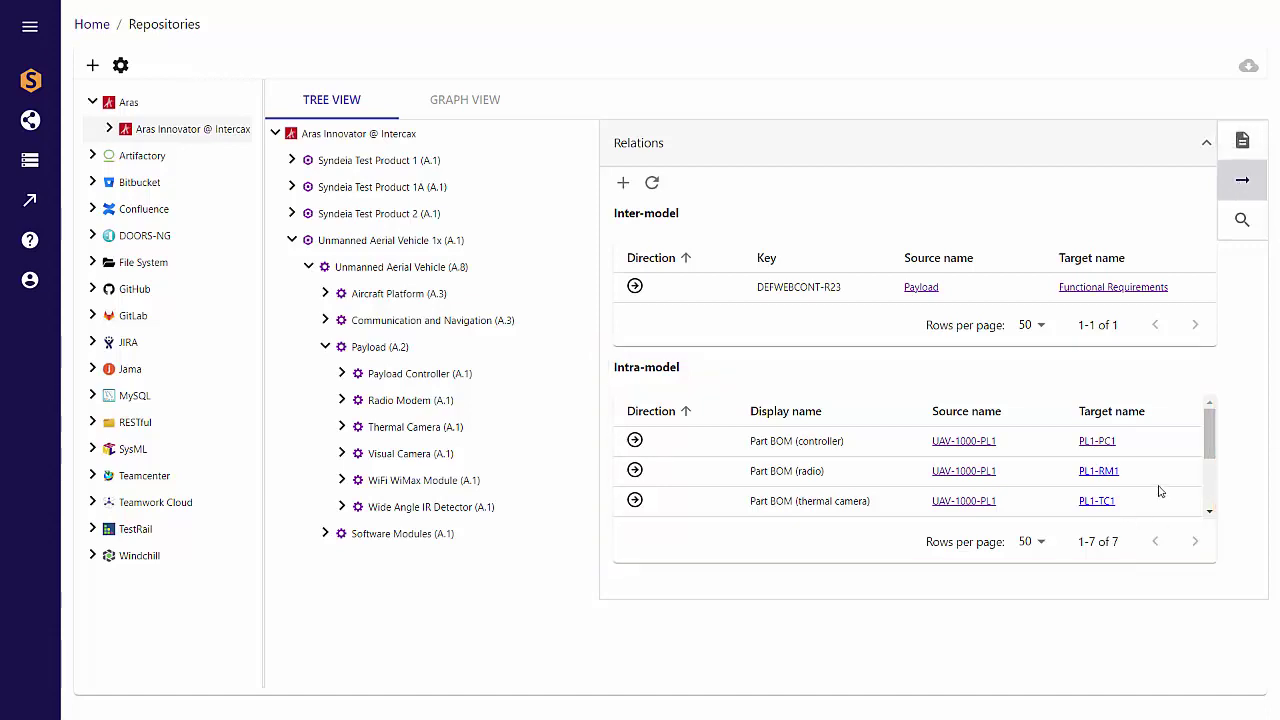
{"action": "scroll", "coordinate": [1217, 447], "scroll_direction": "down", "scroll_amount": 2}
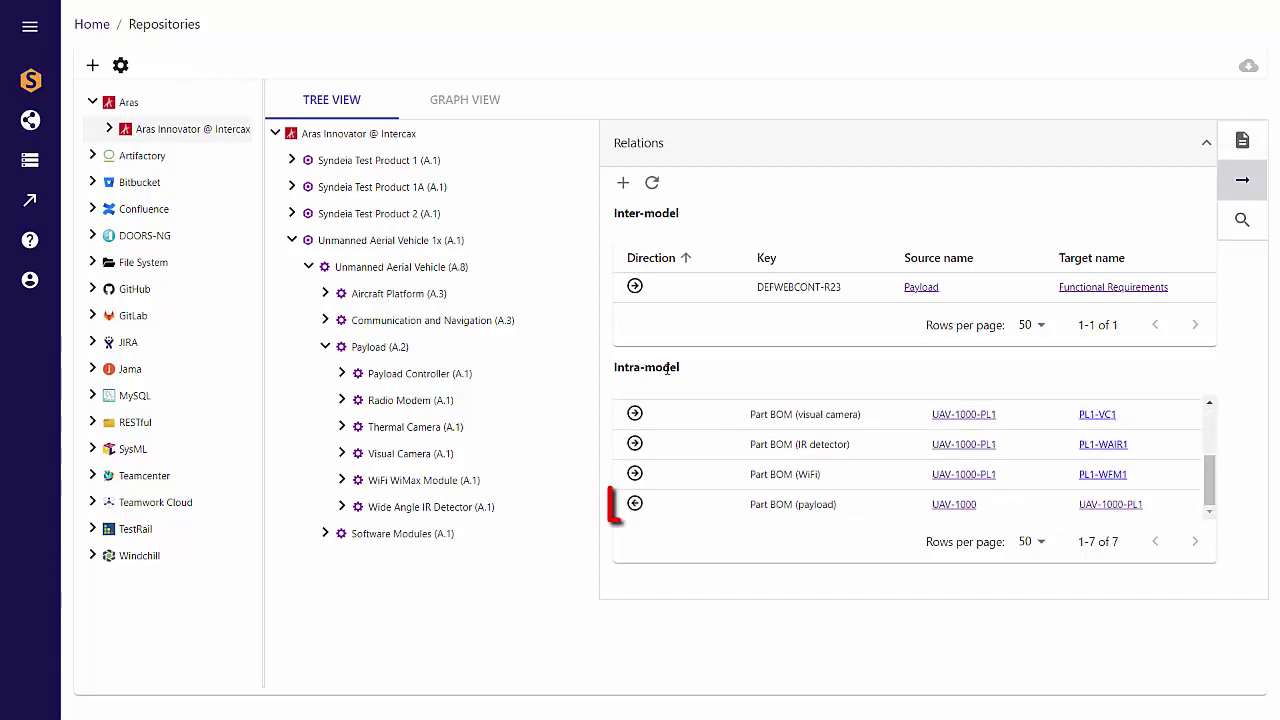
{"action": "scroll", "coordinate": [1212, 411], "scroll_direction": "up", "scroll_amount": 3}
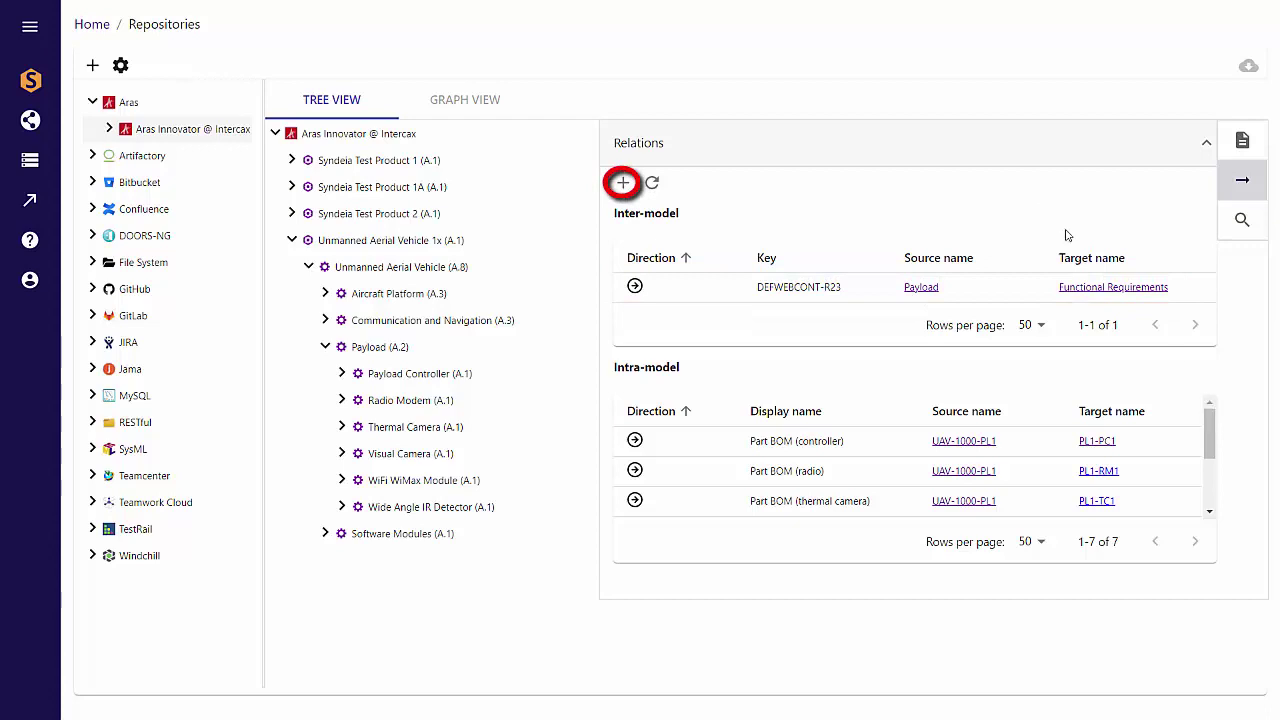
Start a new reference relationship for Payload in the existing DZSB11 sandbox project, with JIRA @ Intercax as the target repository.
{"action": "left_click", "coordinate": [624, 186]}
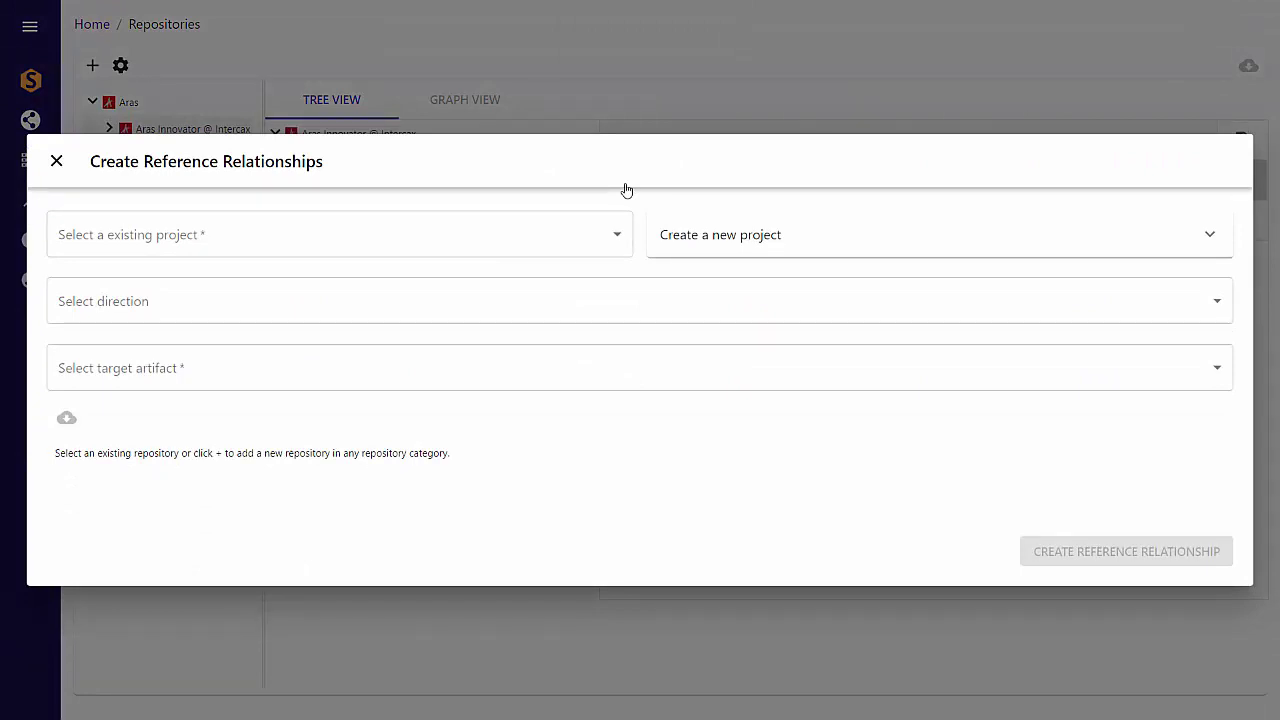
{"action": "left_click", "coordinate": [622, 234]}
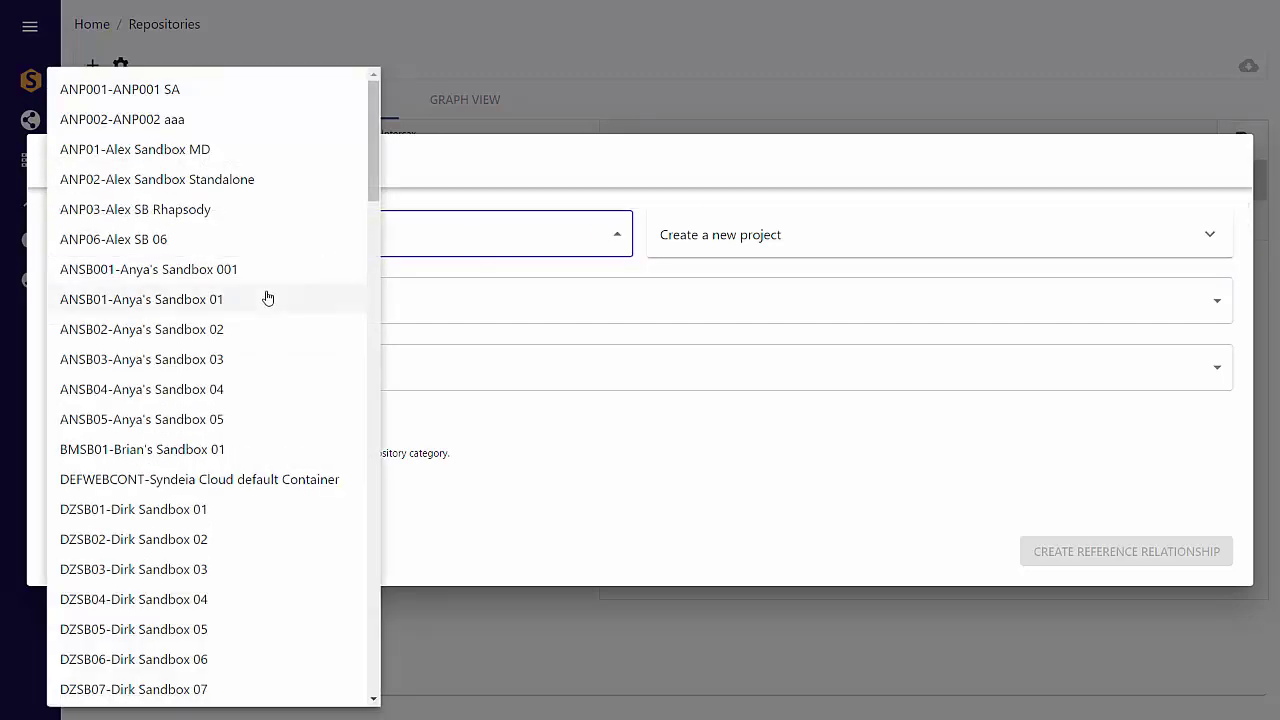
{"action": "scroll", "coordinate": [232, 452], "scroll_direction": "down", "scroll_amount": 2}
{"action": "scroll", "coordinate": [232, 452], "scroll_direction": "down", "scroll_amount": 1}
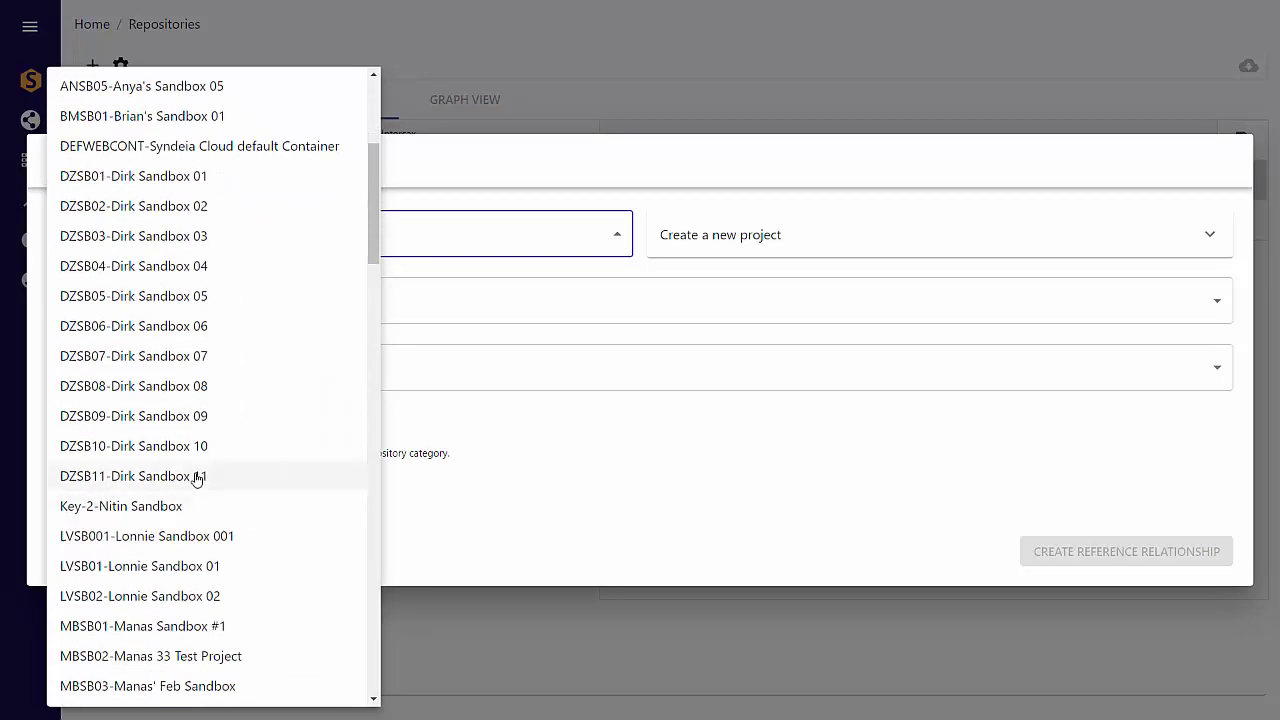
{"action": "left_click", "coordinate": [194, 474]}
{"action": "left_click", "coordinate": [277, 372]}
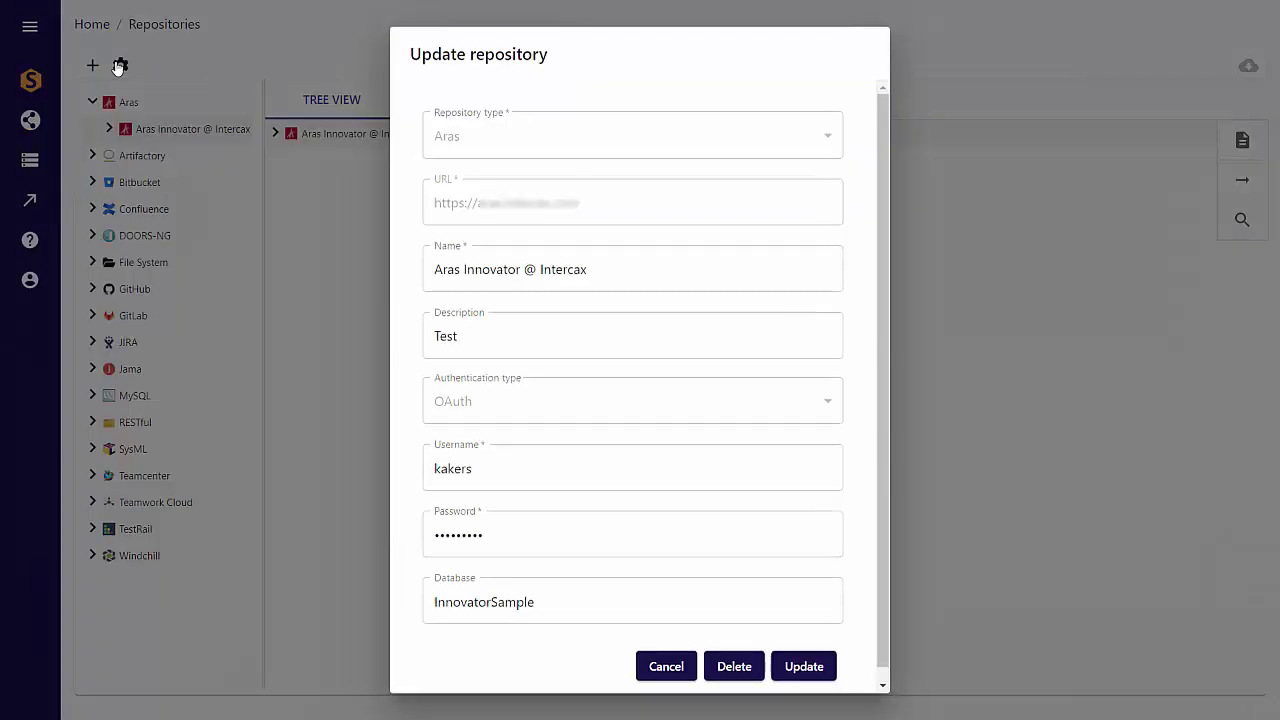
{"action": "left_click", "coordinate": [664, 664]}
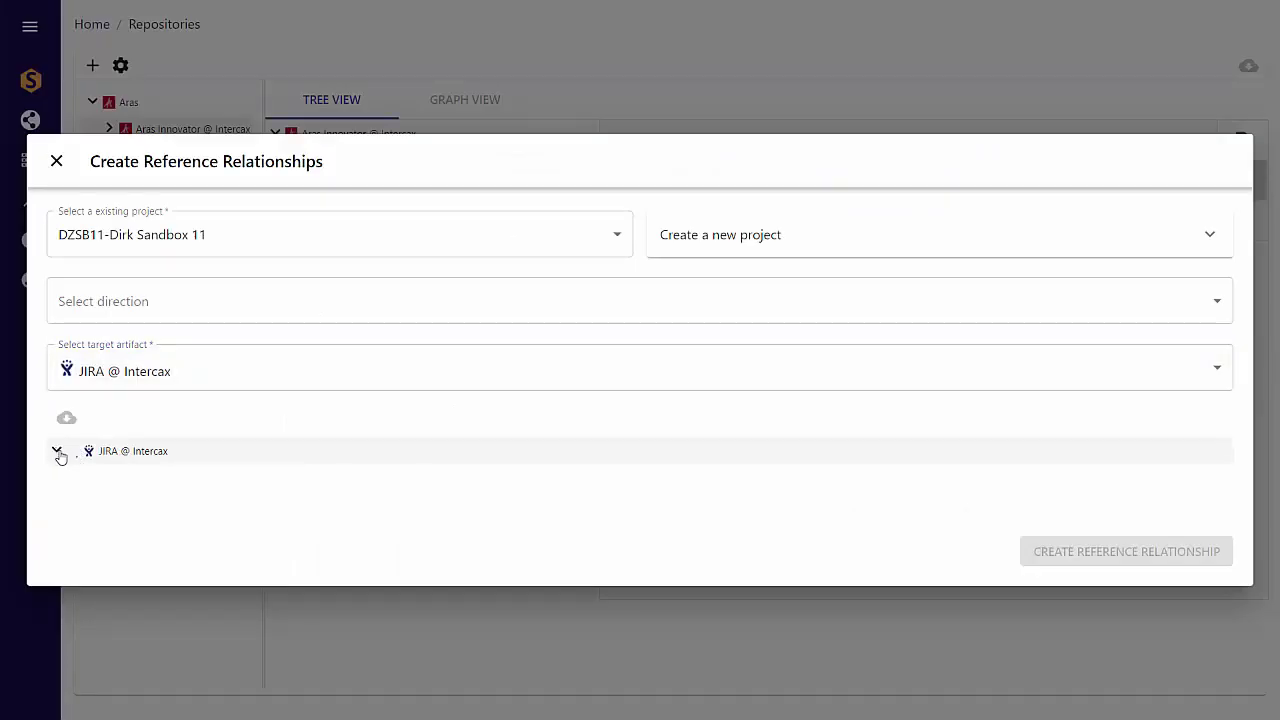
Choose issue SDB-2132 from Assigned to me in the Syndeia Demo Box project as the relationship's target artifact.
{"action": "left_click", "coordinate": [57, 452]}
{"action": "scroll", "coordinate": [236, 488], "scroll_direction": "down", "scroll_amount": 1}
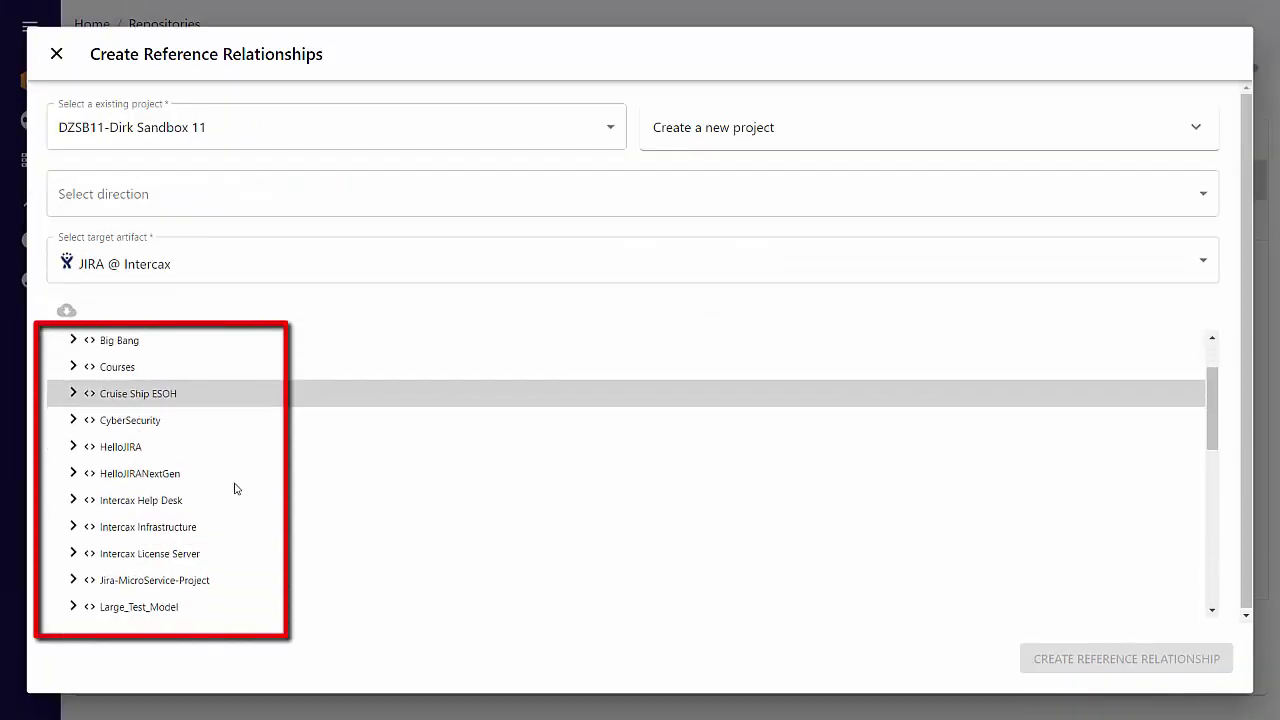
{"action": "scroll", "coordinate": [236, 488], "scroll_direction": "down", "scroll_amount": 2}
{"action": "scroll", "coordinate": [236, 488], "scroll_direction": "down", "scroll_amount": 3}
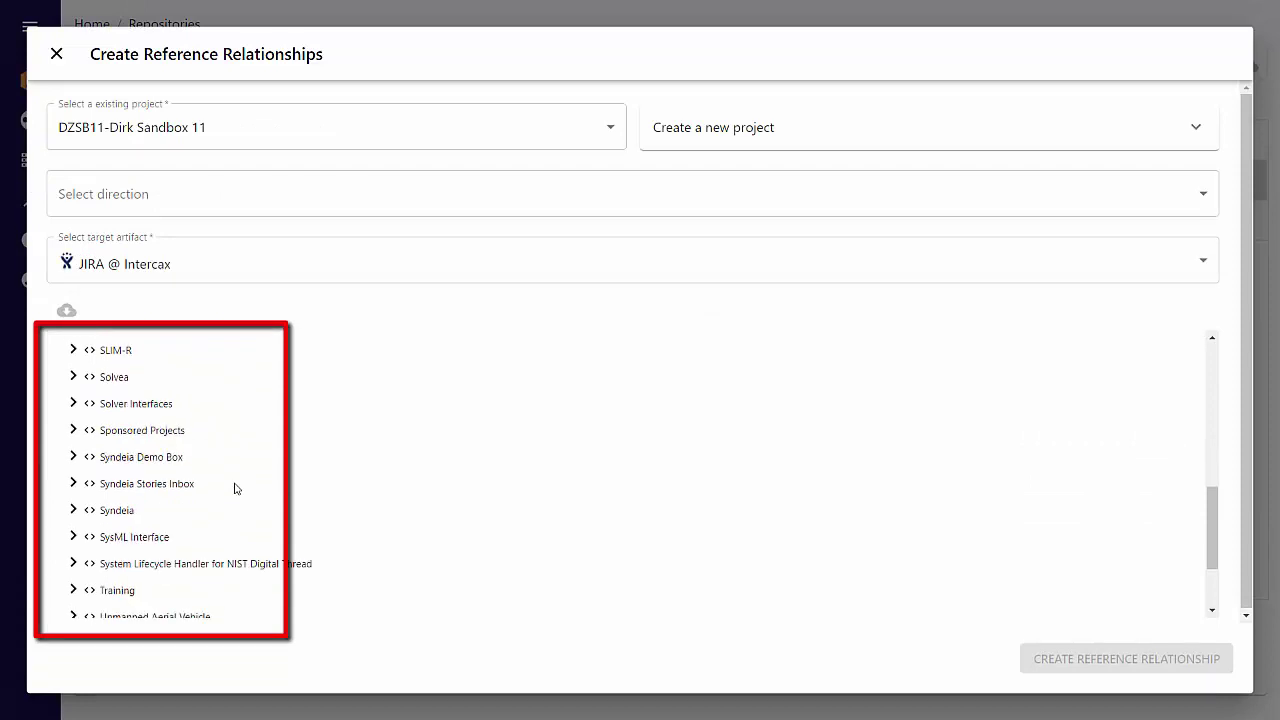
{"action": "left_click", "coordinate": [73, 456]}
{"action": "left_click", "coordinate": [90, 482]}
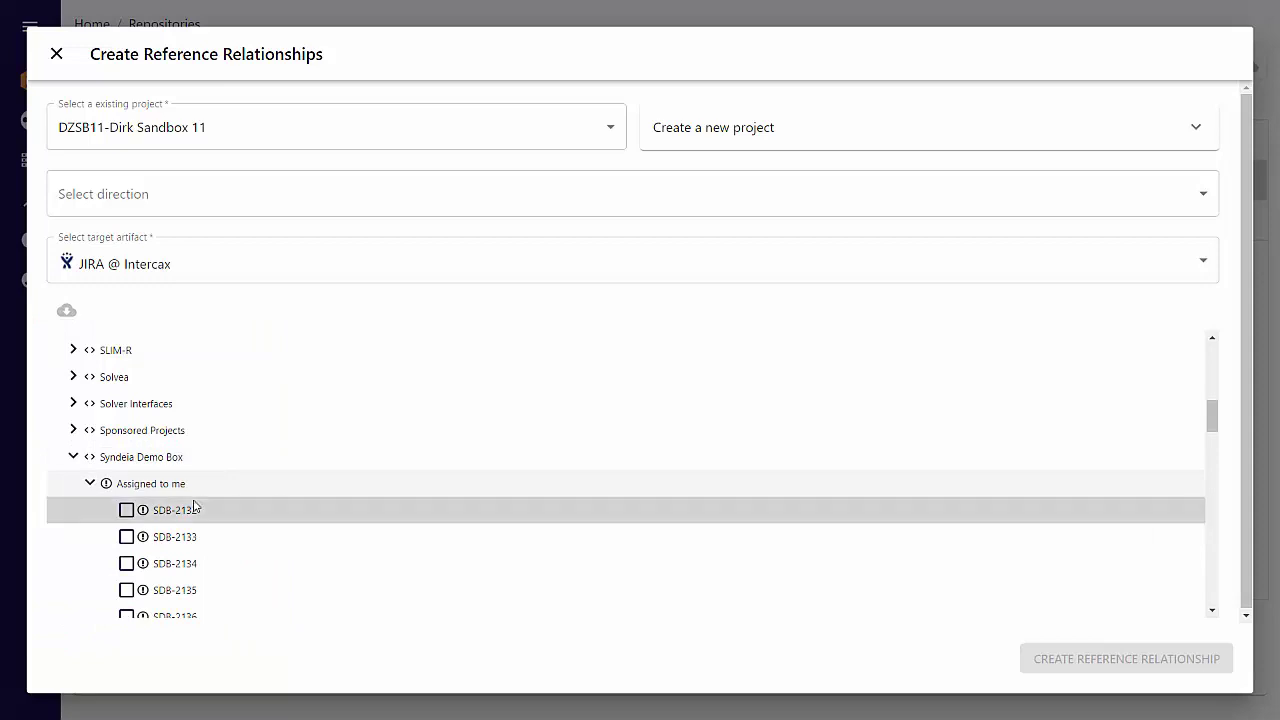
{"action": "left_click", "coordinate": [126, 511]}
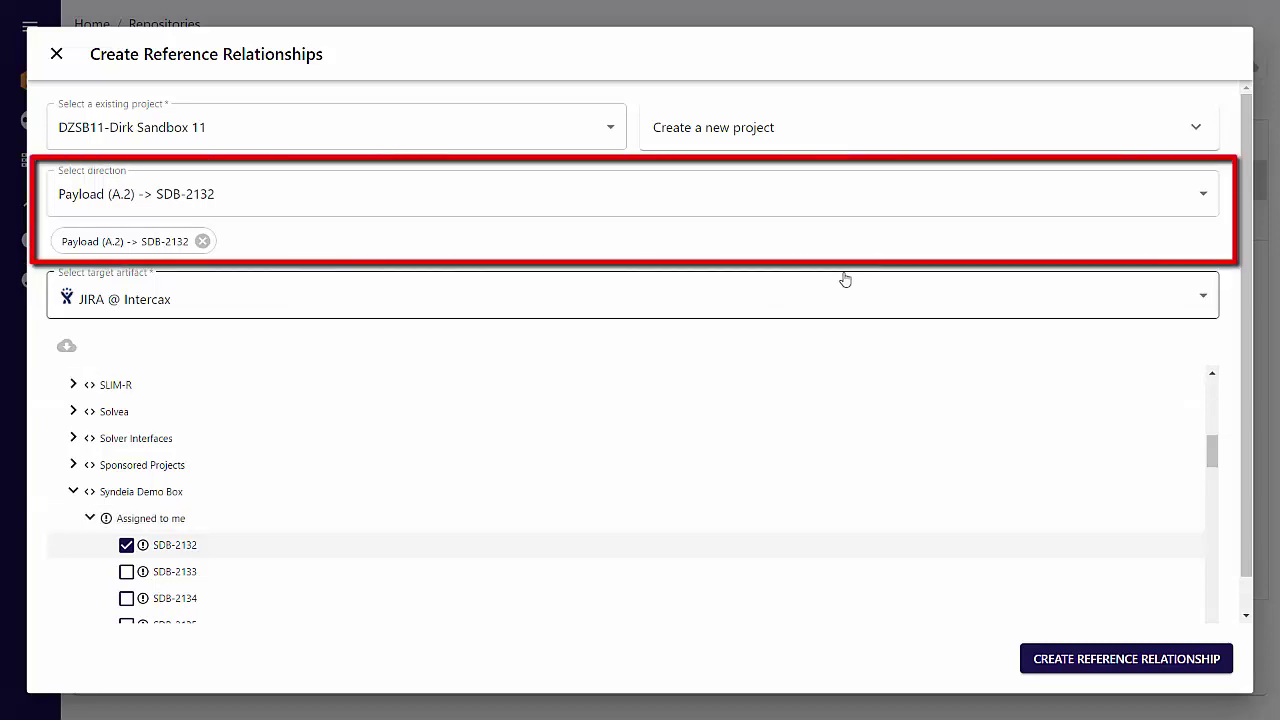
Create the reference relationship with direction Payload (A.2) -> SDB-2132 and reload Payload's relations.
{"action": "left_click", "coordinate": [1210, 193]}
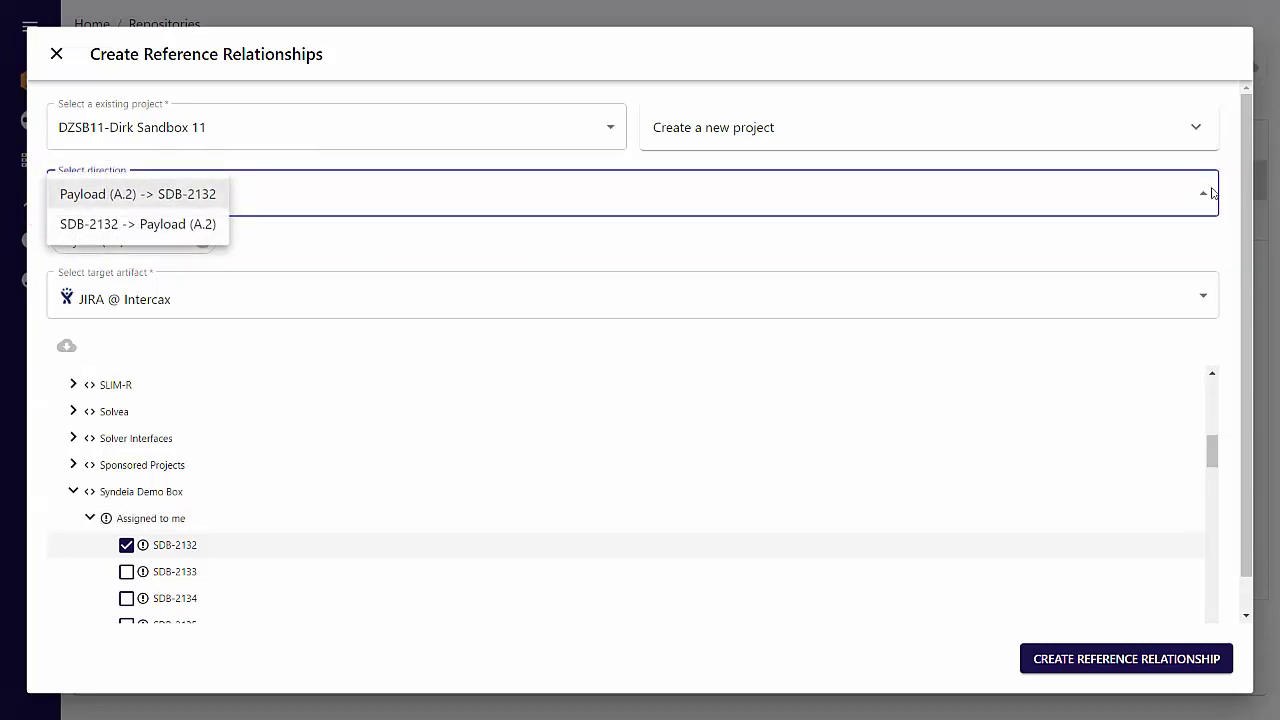
{"action": "key", "text": "Return"}
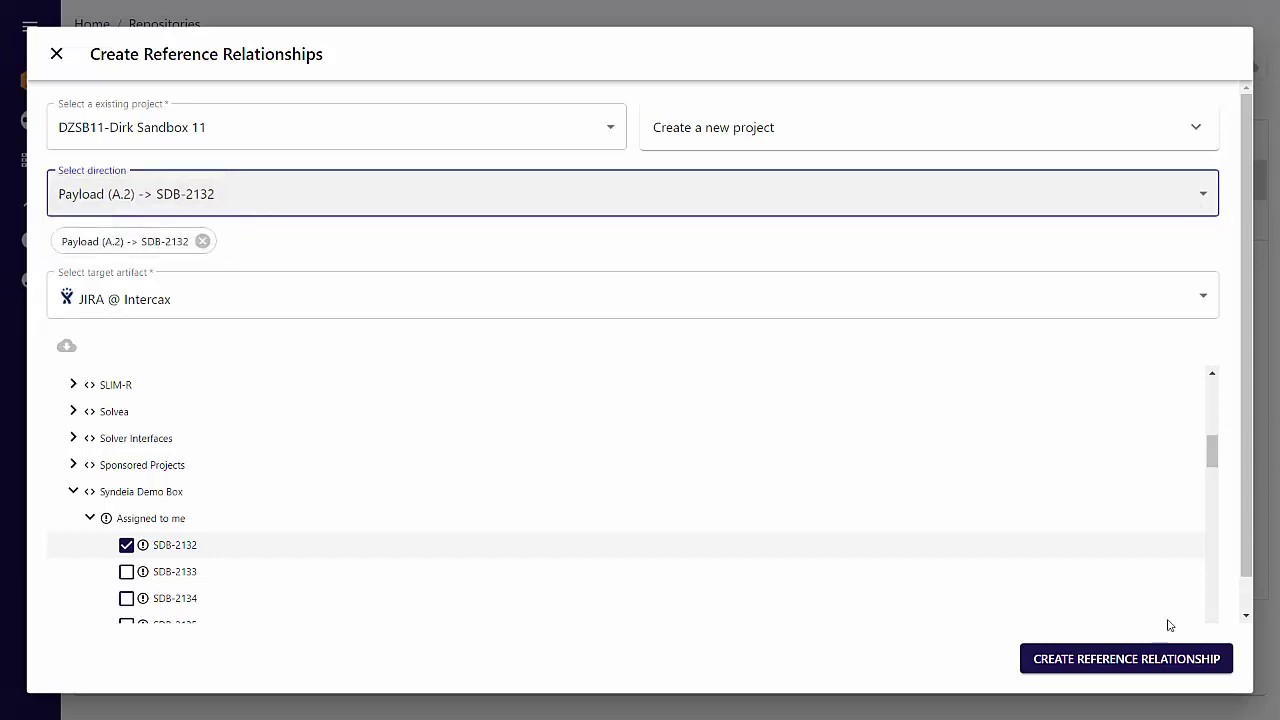
{"action": "left_click", "coordinate": [1153, 656]}
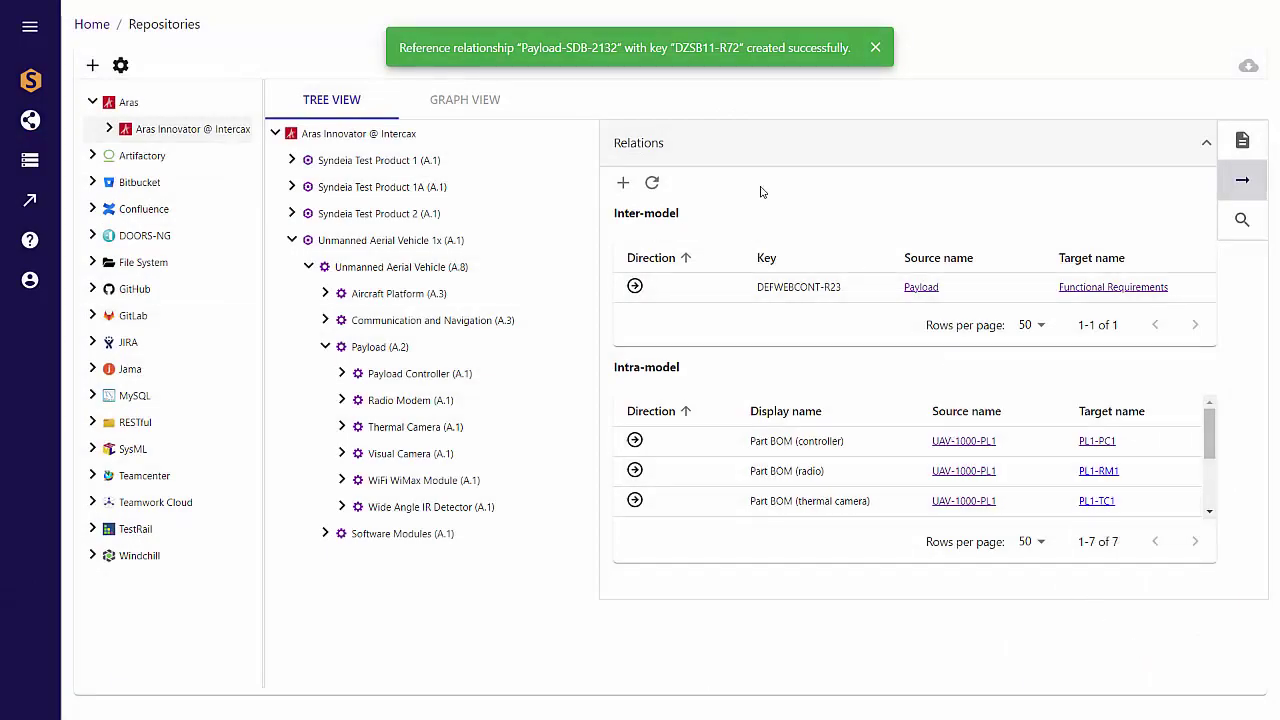
{"action": "left_click", "coordinate": [652, 183]}
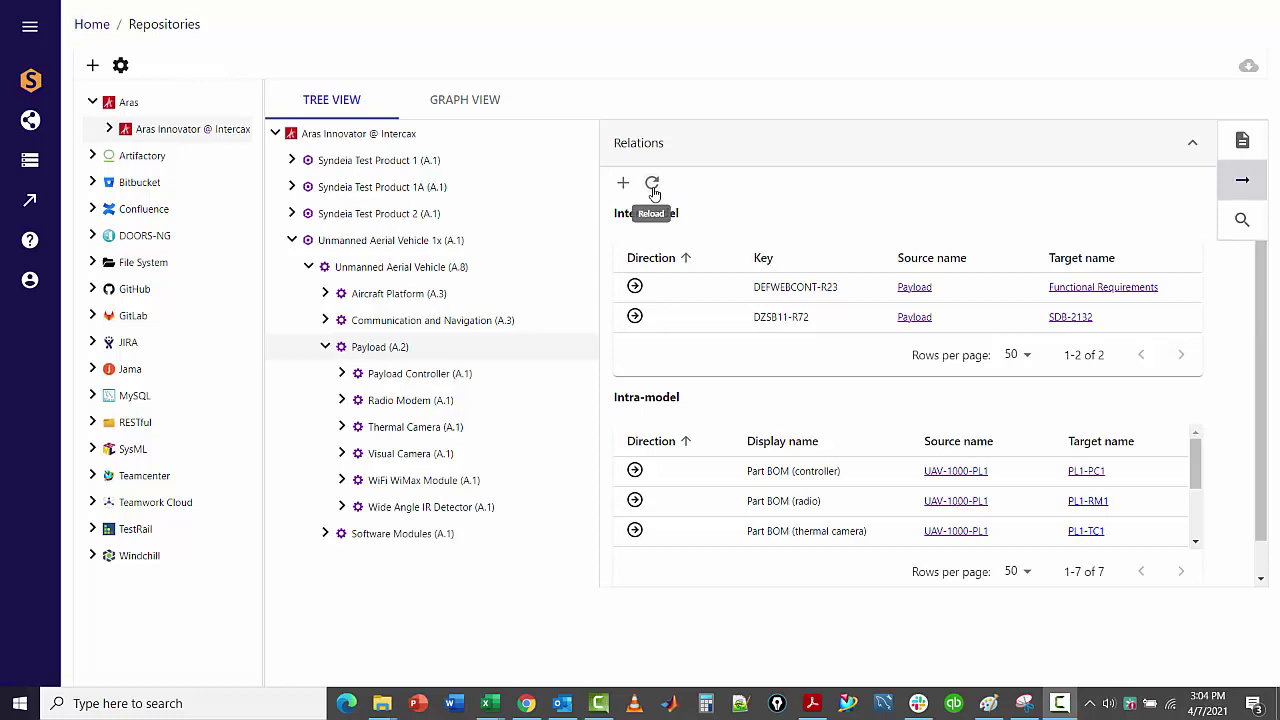
Show the Payload (A.2) part as a graph and expand its node to display its related artifacts.
{"action": "right_click", "coordinate": [443, 350]}
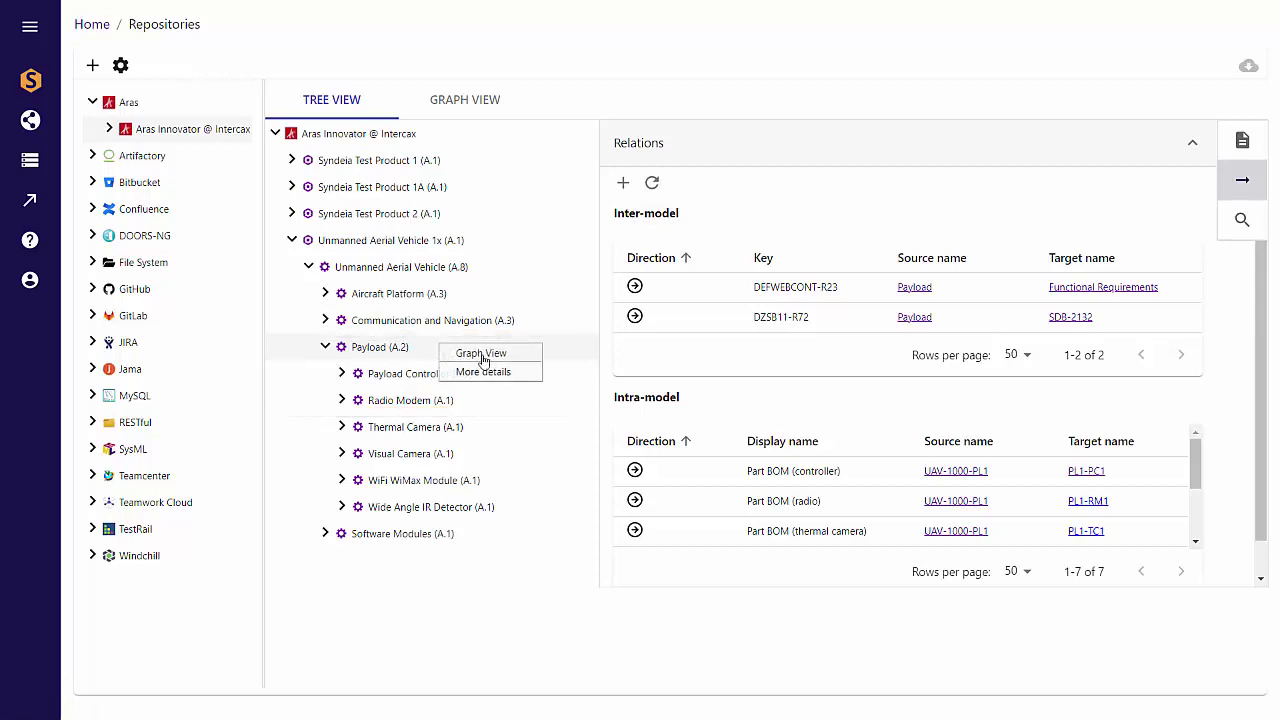
{"action": "left_click", "coordinate": [482, 355]}
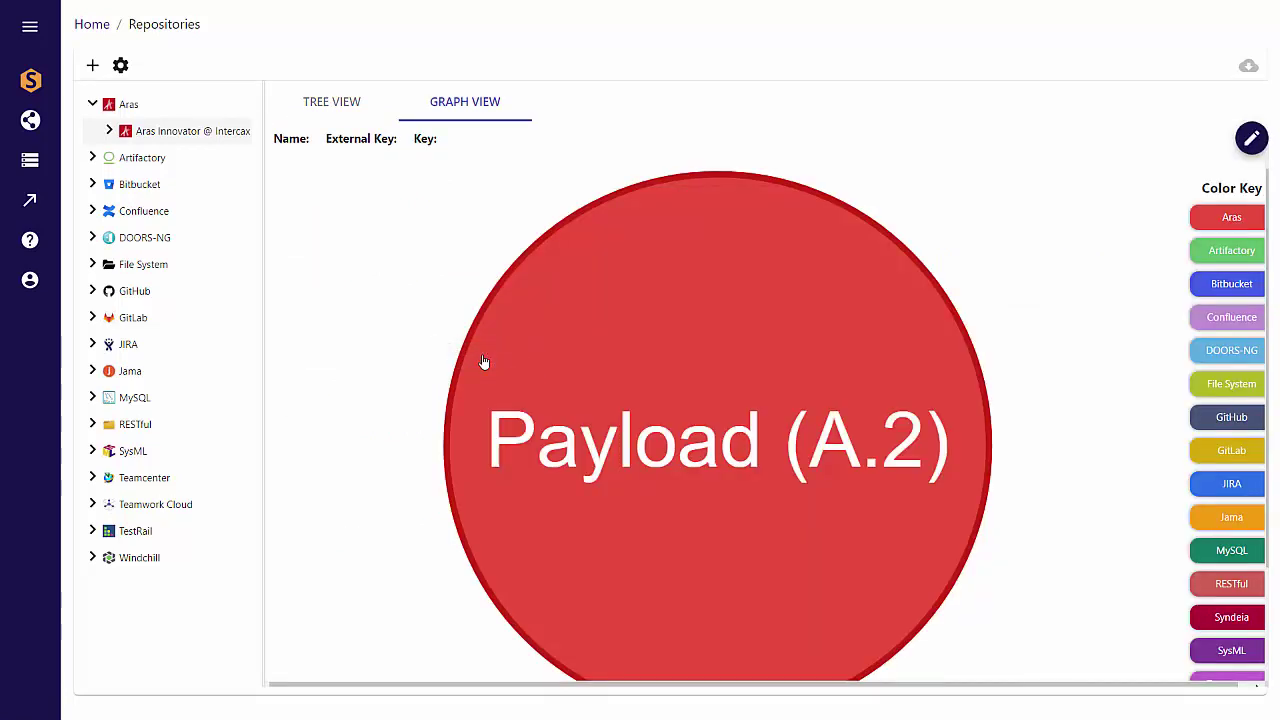
{"action": "mouse_move", "coordinate": [643, 319]}
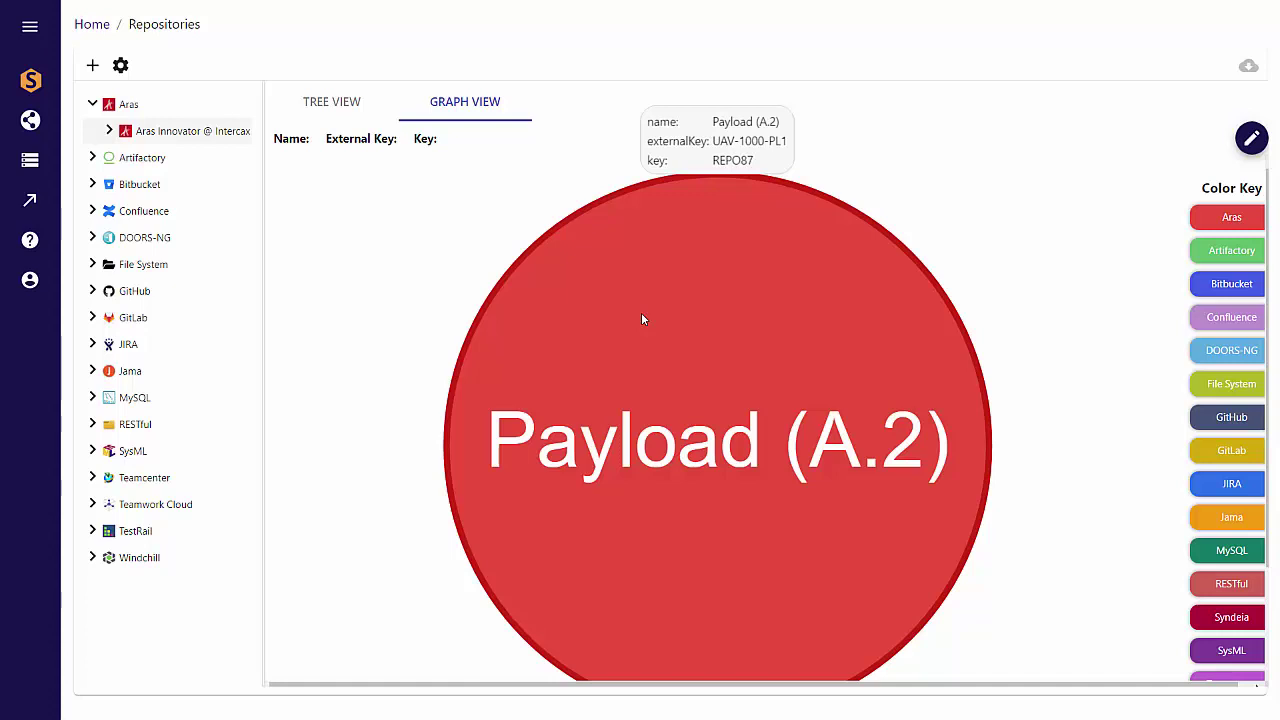
{"action": "right_click", "coordinate": [642, 318]}
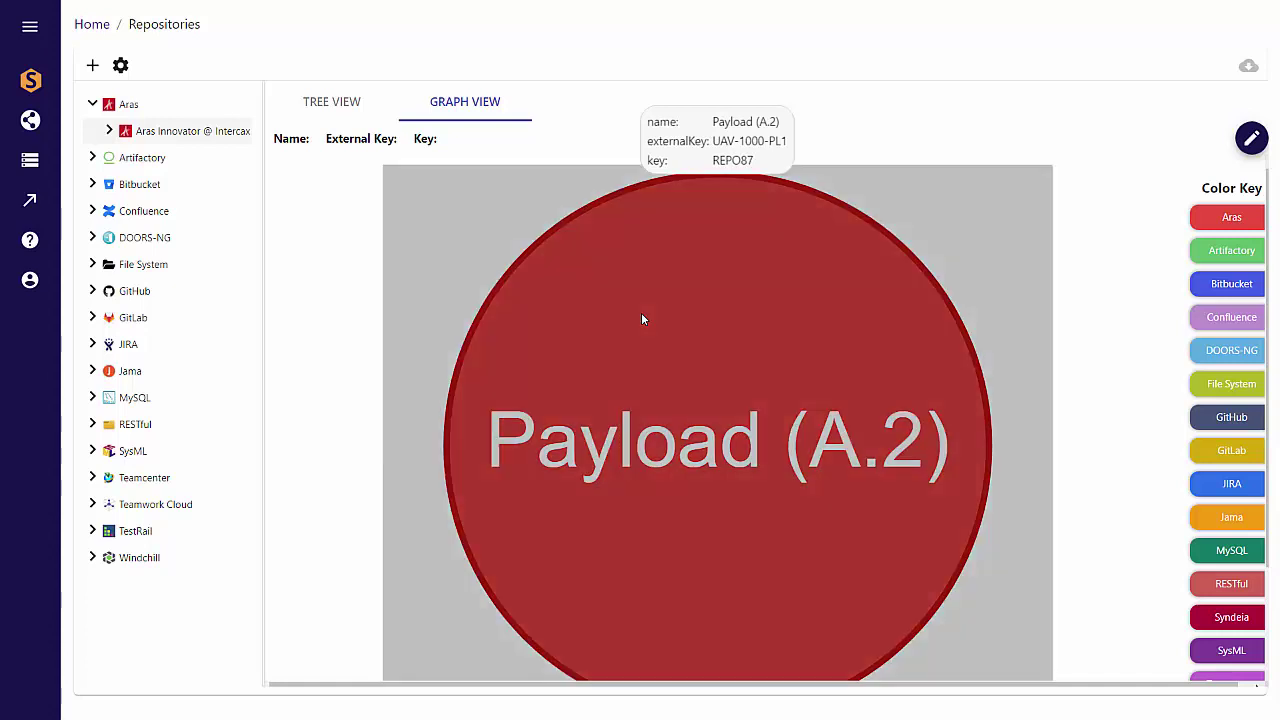
{"action": "left_click", "coordinate": [674, 326]}
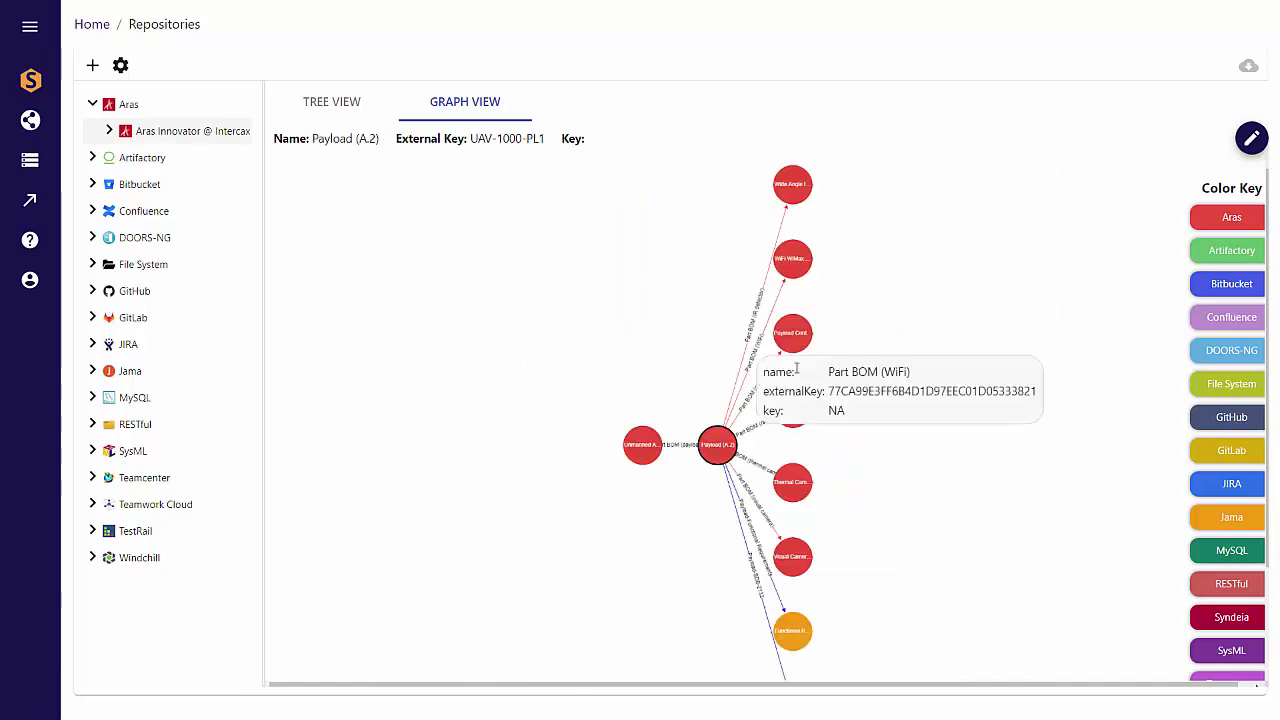
Request more details for the SDB-2132 JIRA issue node linked to Payload in the graph.
{"action": "left_click_drag", "start_coordinate": [917, 525], "coordinate": [886, 366]}
{"action": "scroll", "coordinate": [886, 366], "scroll_direction": "up", "scroll_amount": 5}
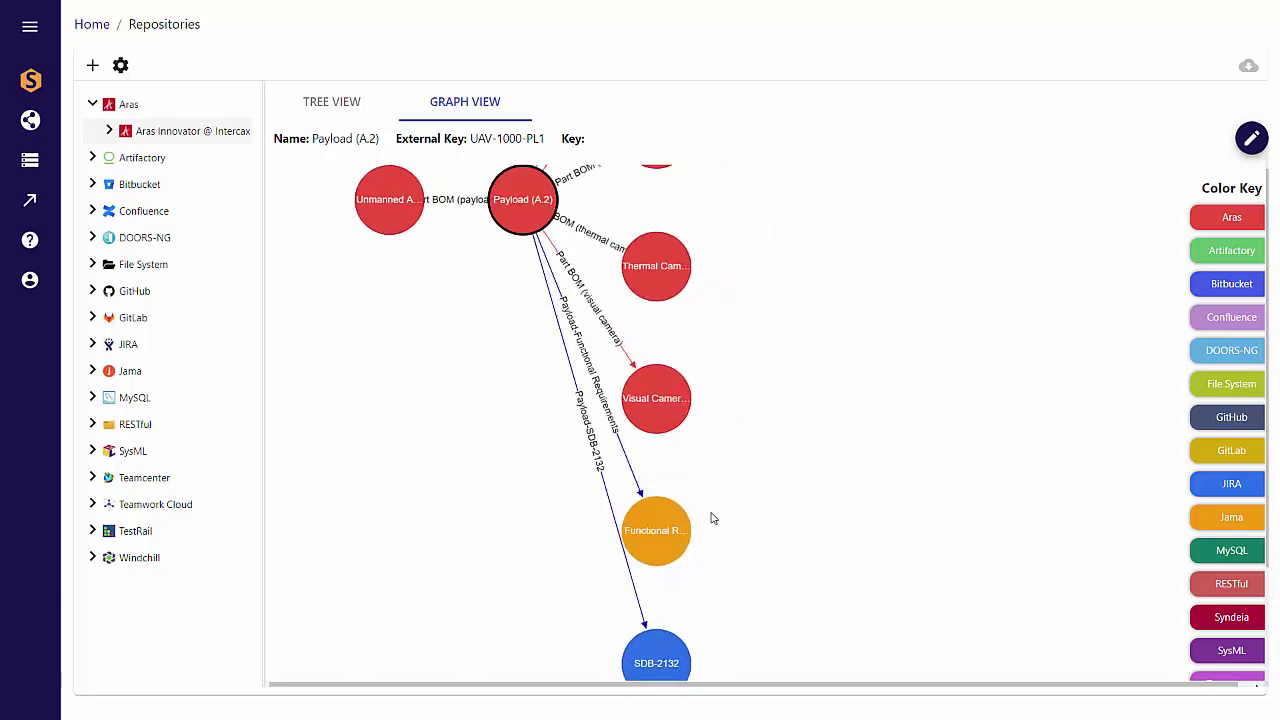
{"action": "right_click", "coordinate": [644, 644]}
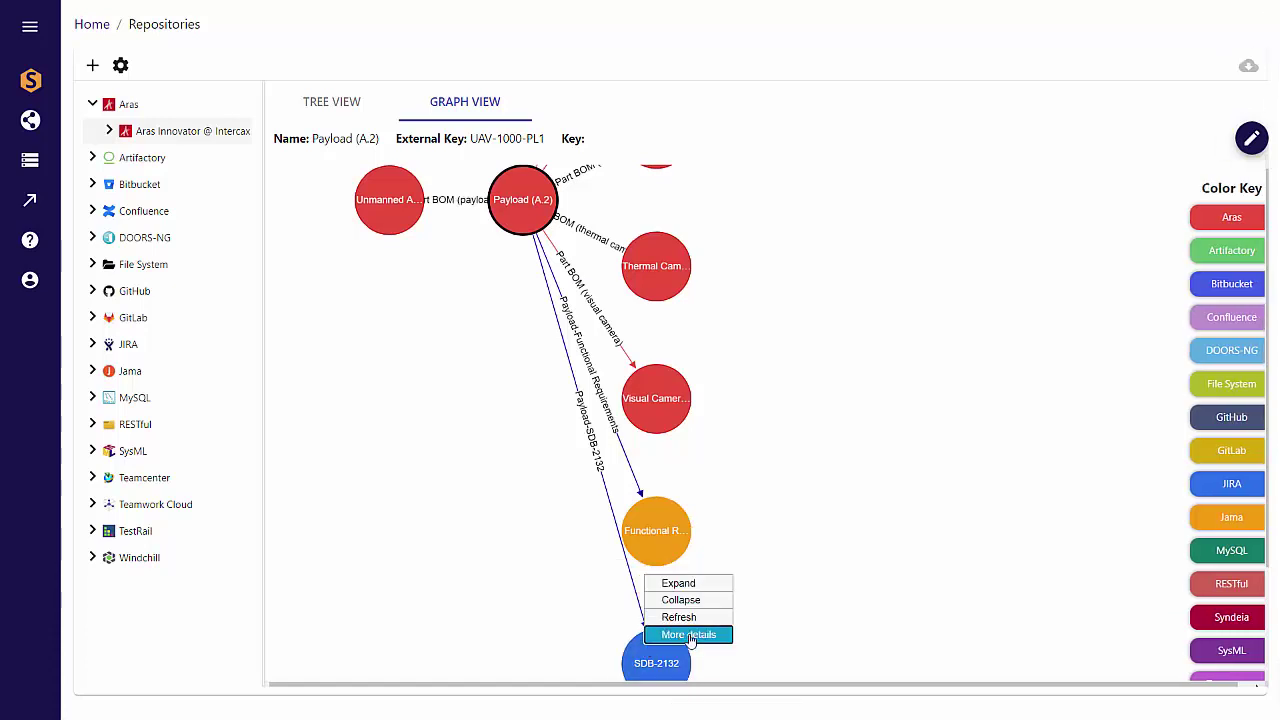
{"action": "left_click", "coordinate": [686, 635]}
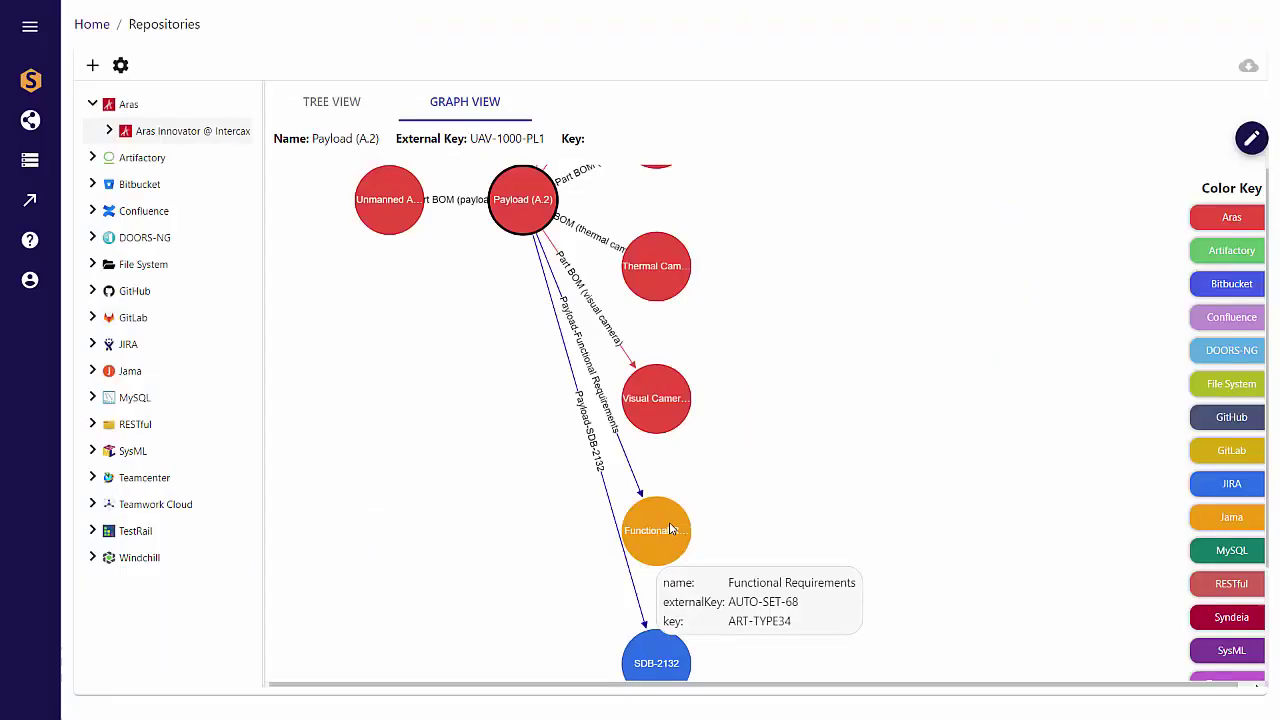
Expand the Jama Functional Requirements node linked to Payload and the Confluence Syndeia 3.3 Home node connected to it.
{"action": "right_click", "coordinate": [670, 530]}
{"action": "left_click", "coordinate": [704, 463]}
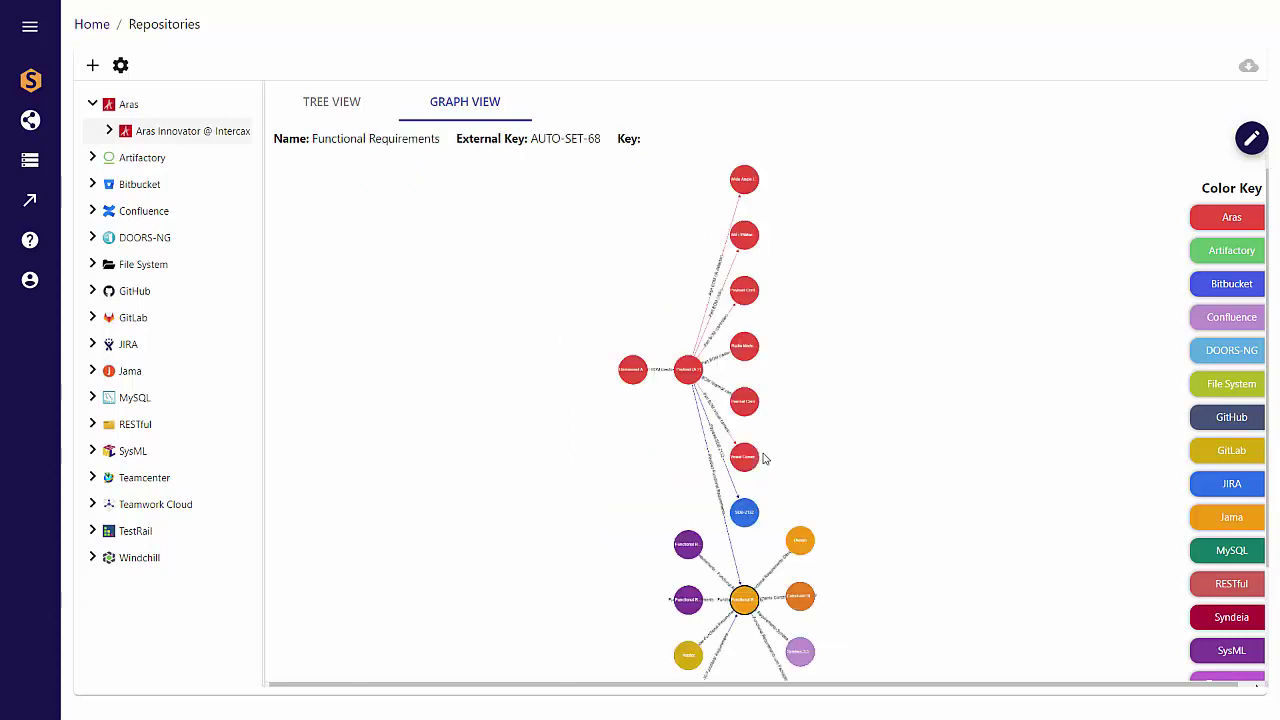
{"action": "mouse_move", "coordinate": [800, 655]}
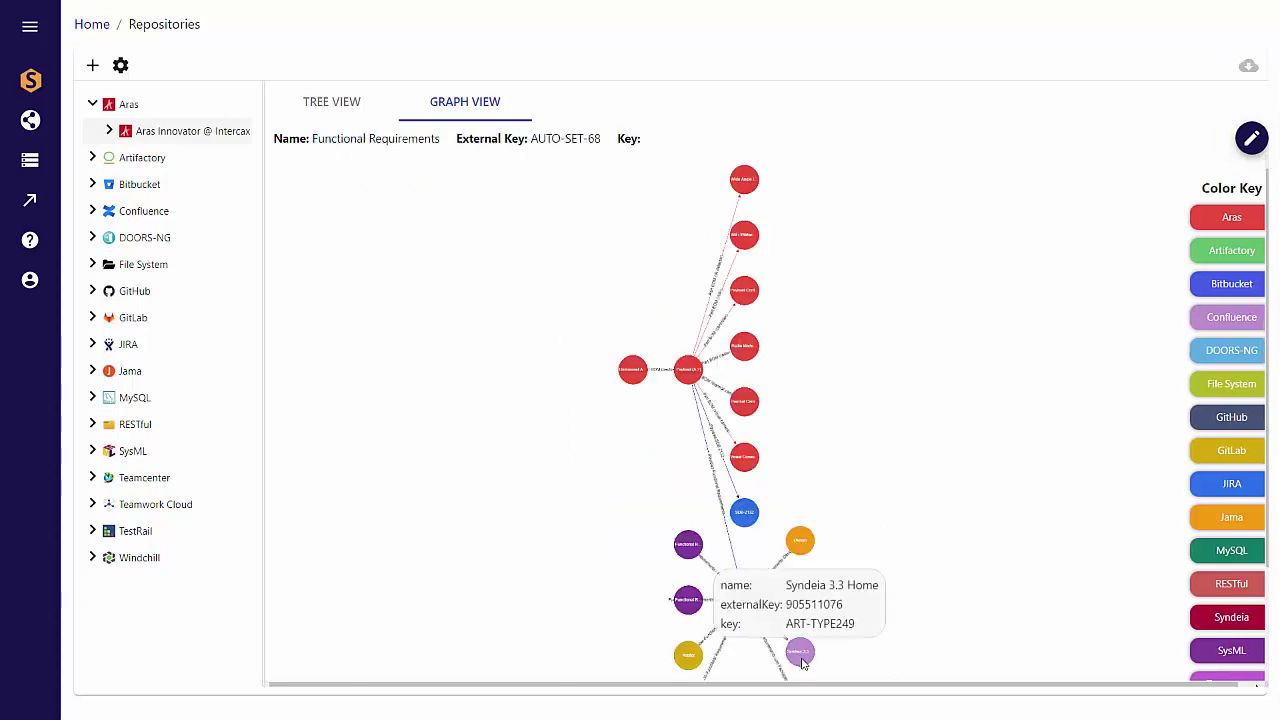
{"action": "right_click", "coordinate": [801, 656]}
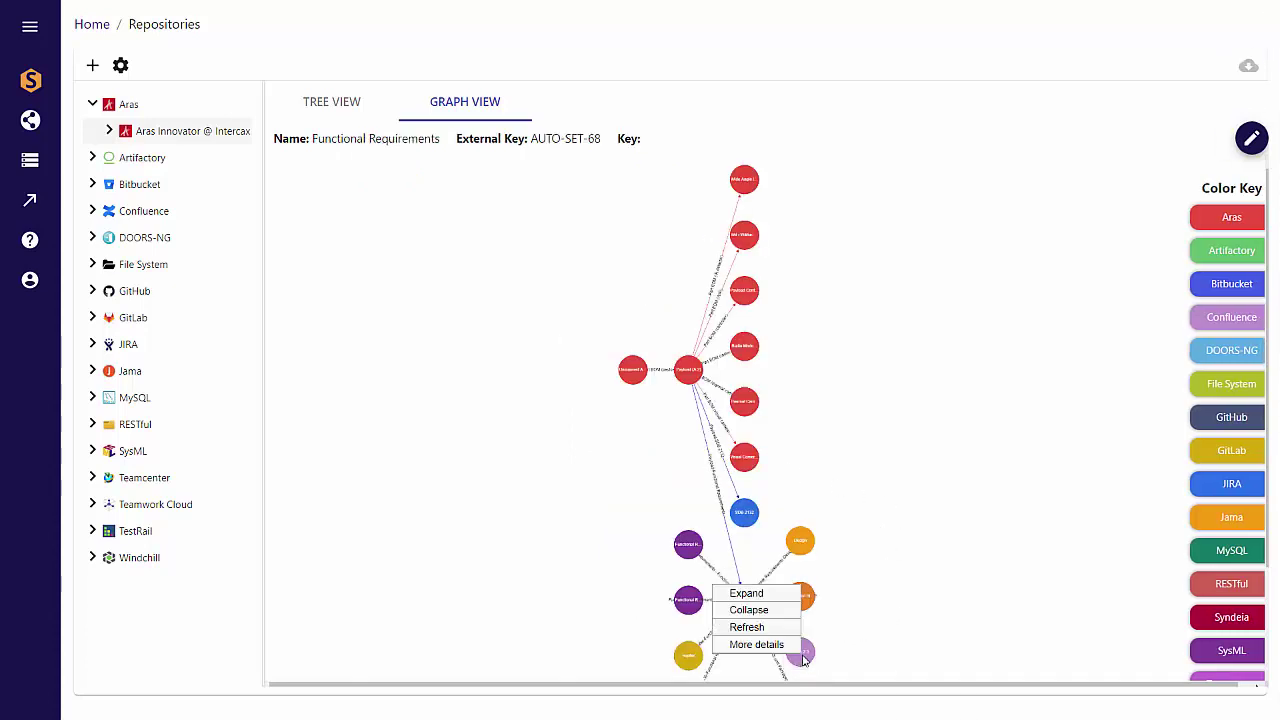
{"action": "left_click", "coordinate": [750, 591]}
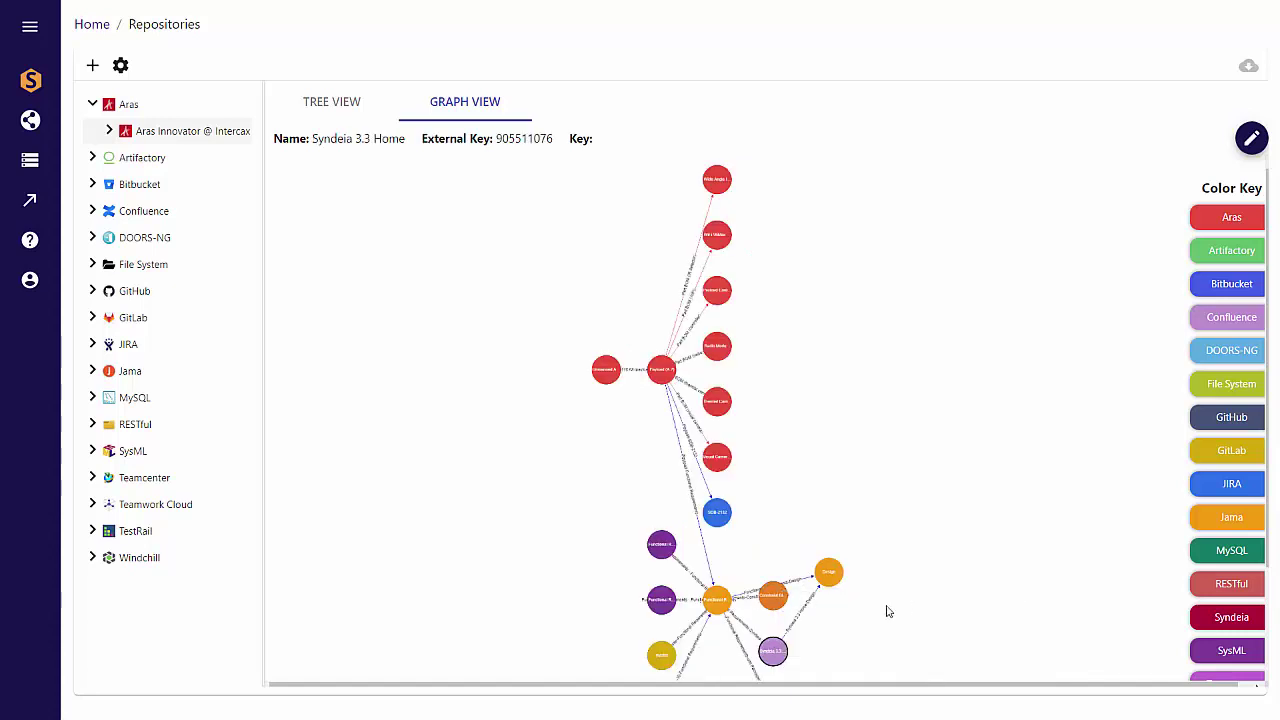
Expand the upper purple SysML Functional Requirements node and inspect its connections in the graph.
{"action": "right_click", "coordinate": [660, 546]}
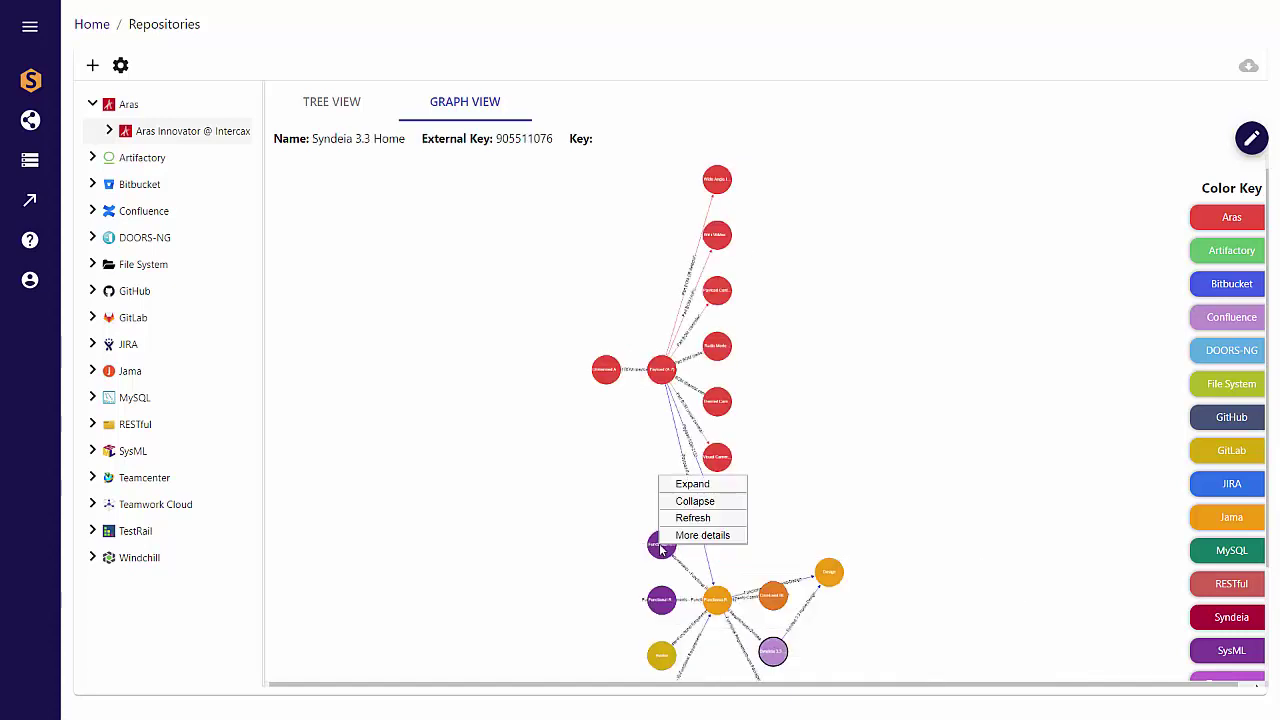
{"action": "left_click", "coordinate": [695, 484]}
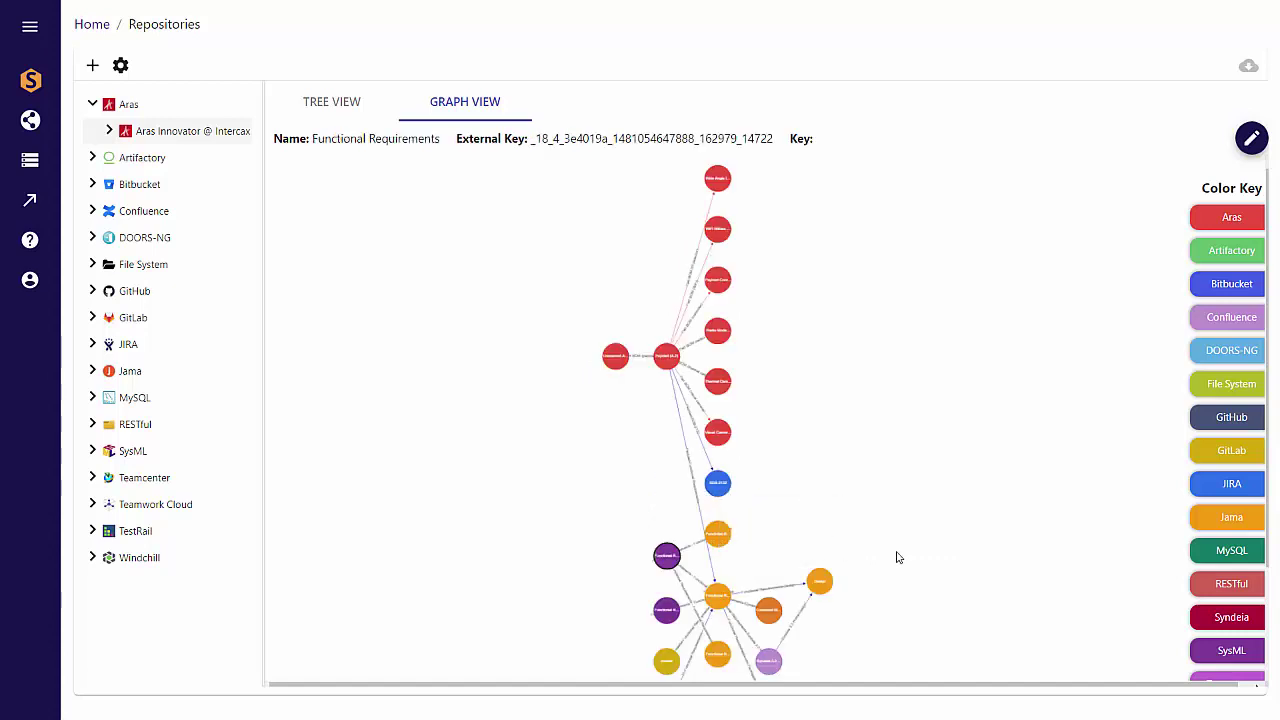
{"action": "scroll", "coordinate": [936, 565], "scroll_direction": "up", "scroll_amount": 1}
{"action": "scroll", "coordinate": [935, 565], "scroll_direction": "up", "scroll_amount": 3}
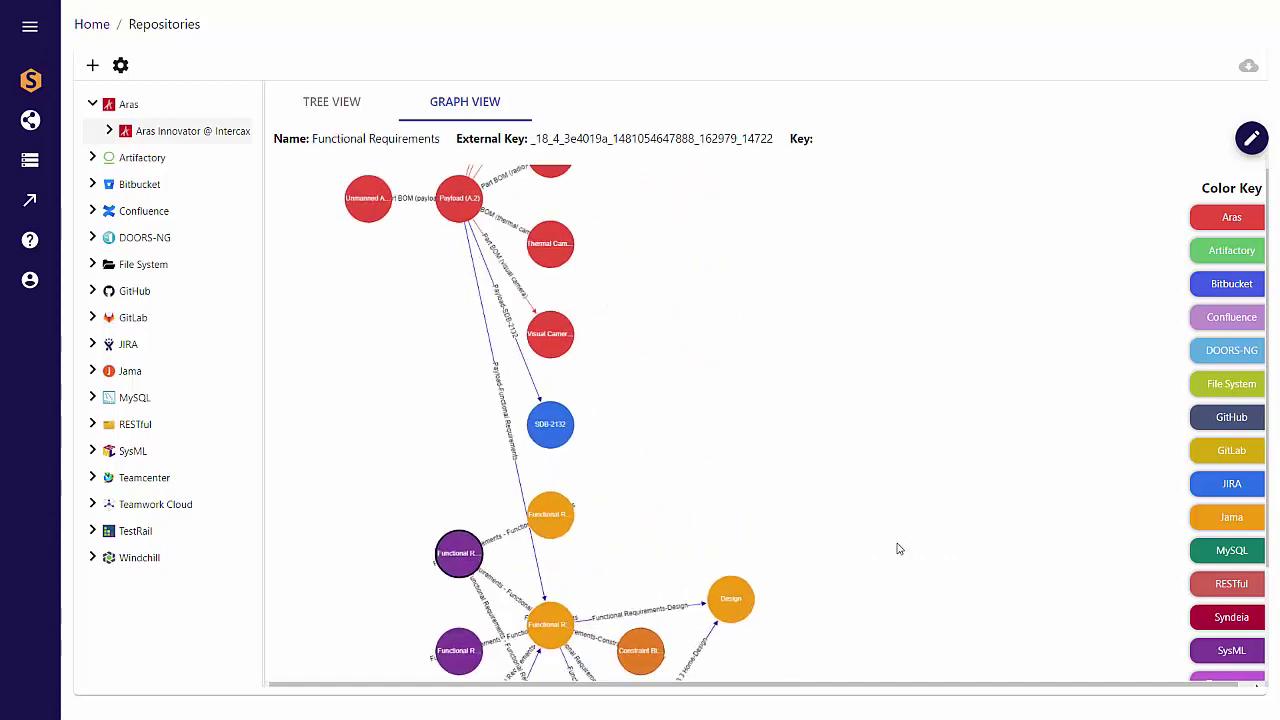
{"action": "left_click_drag", "start_coordinate": [897, 546], "coordinate": [966, 257]}
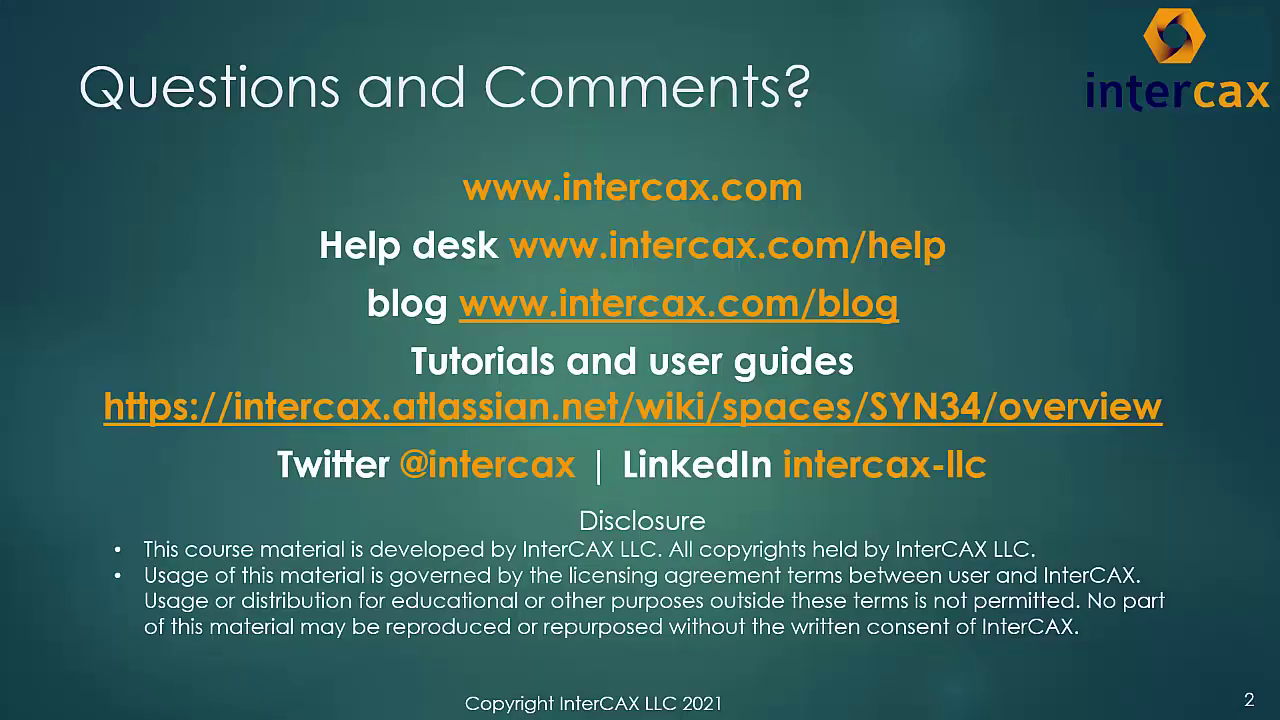